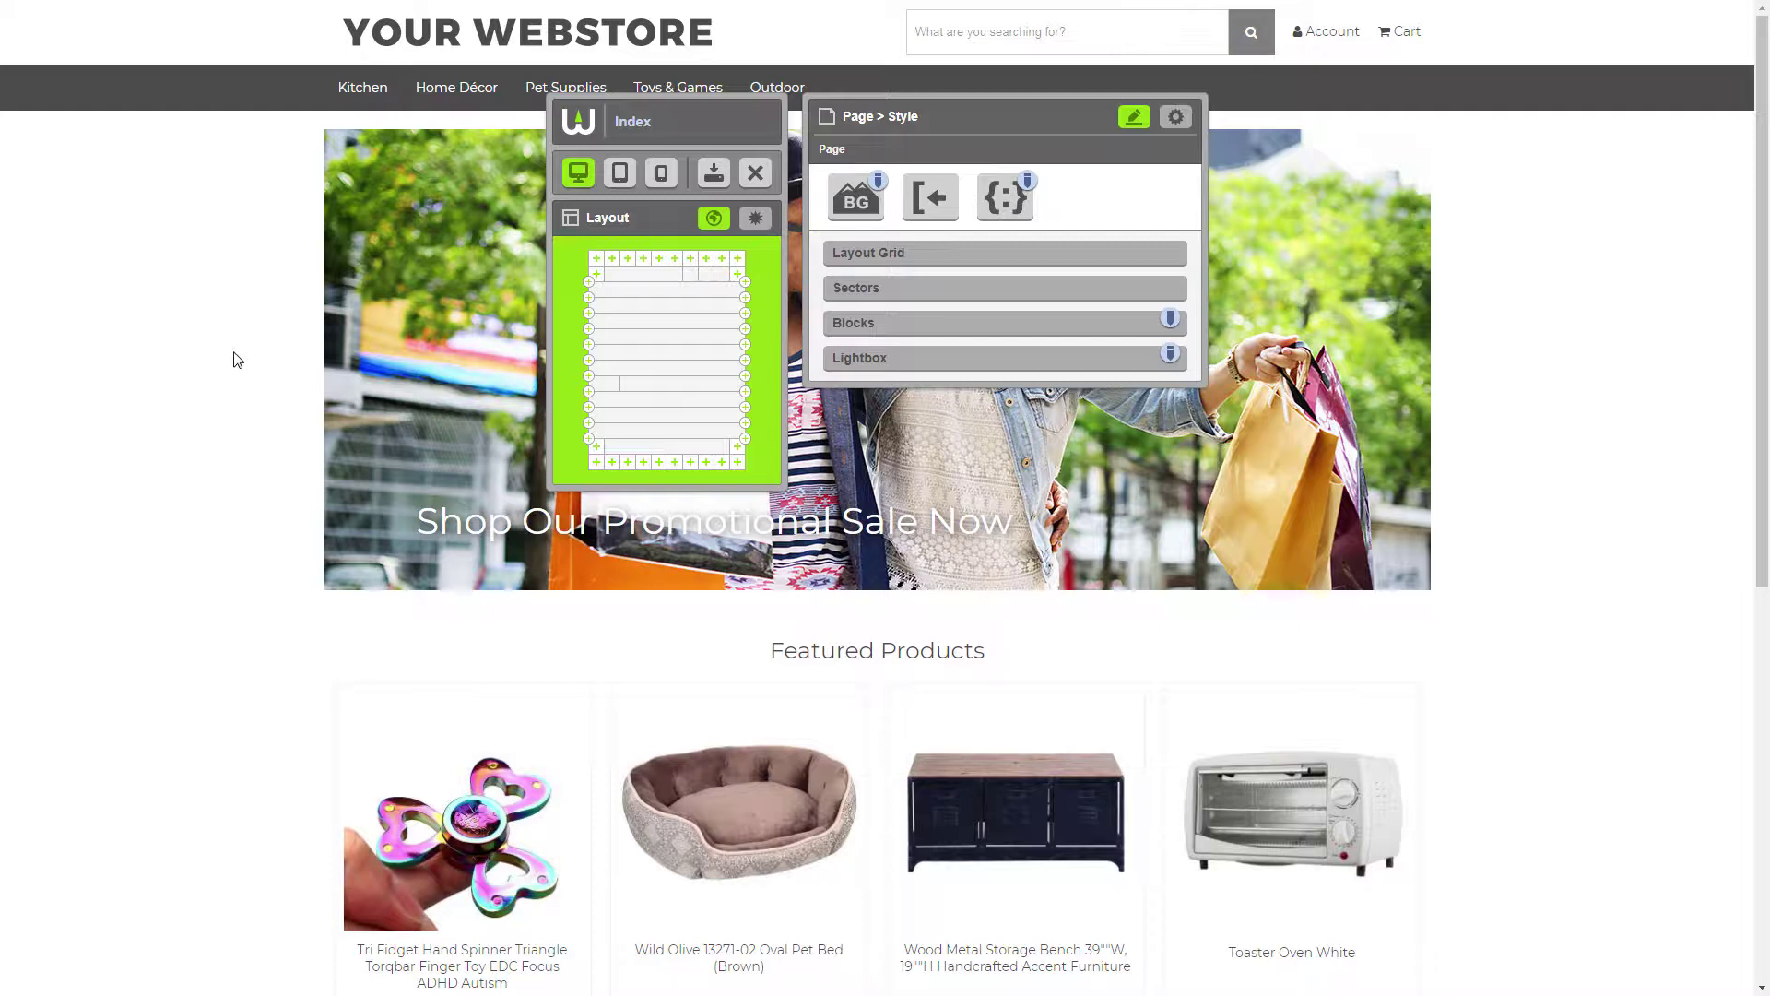
- Open the Kitchen category page and start a new Menu block in the sidebar sector that holds the Narrow By block
click(350, 90)
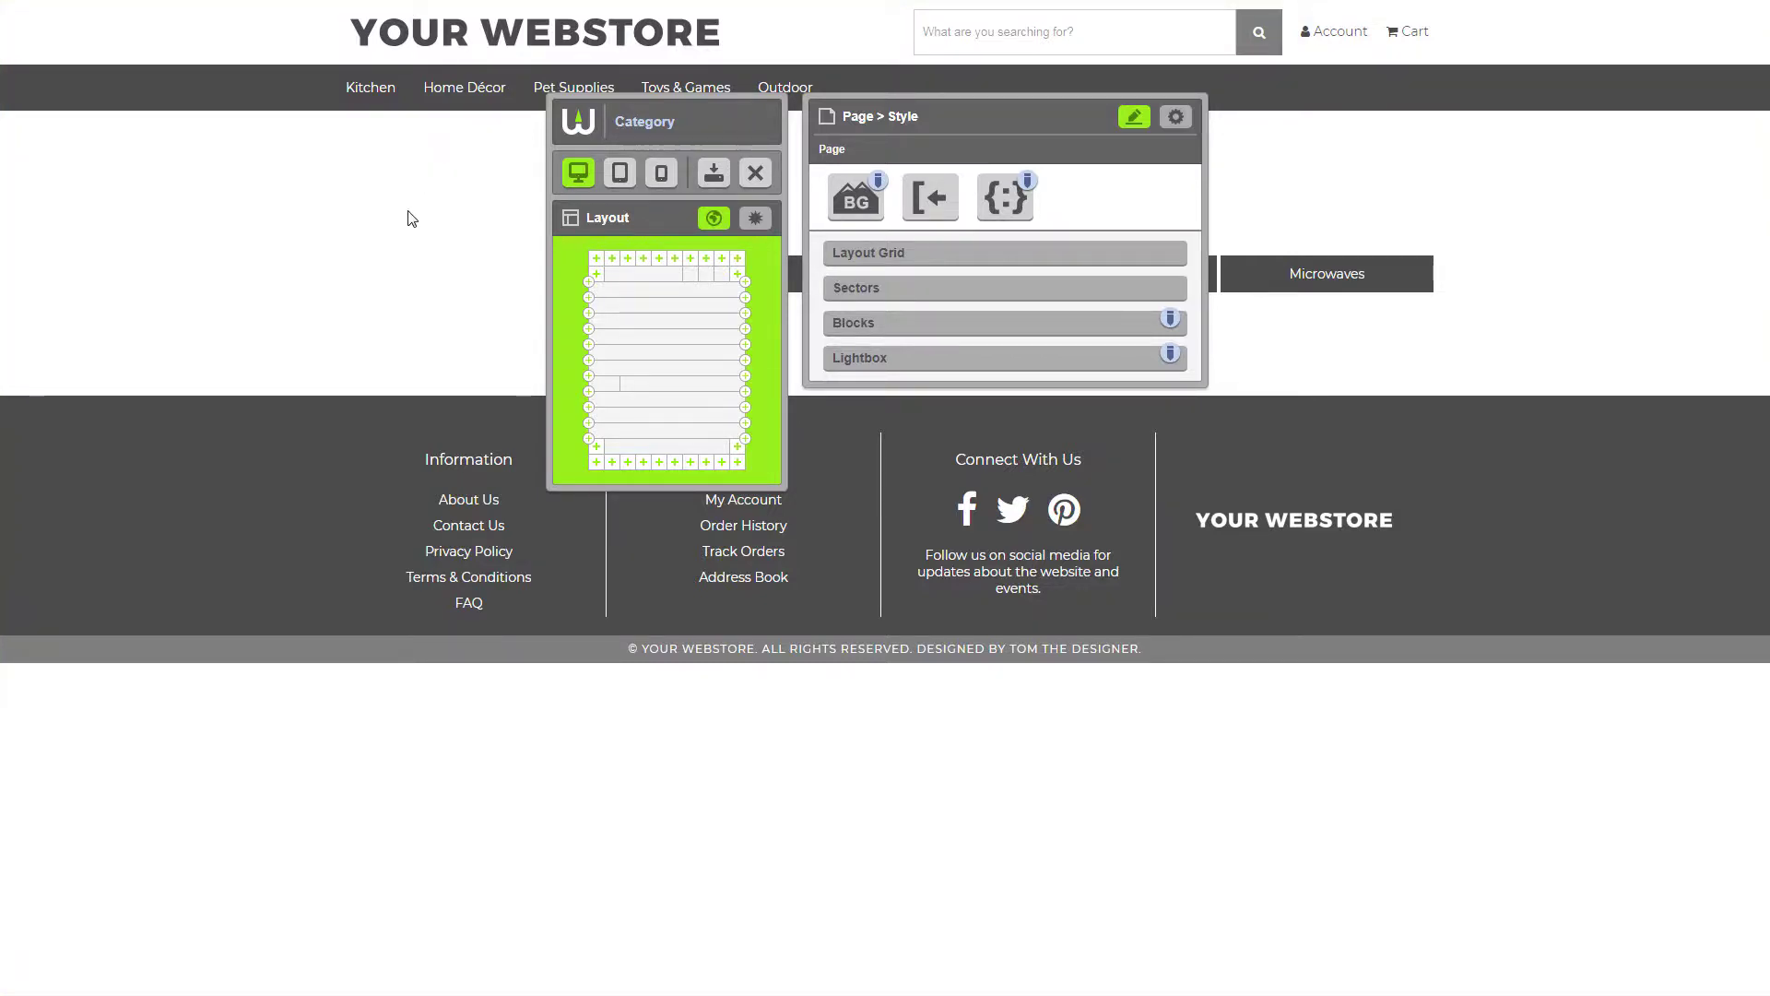
click(605, 383)
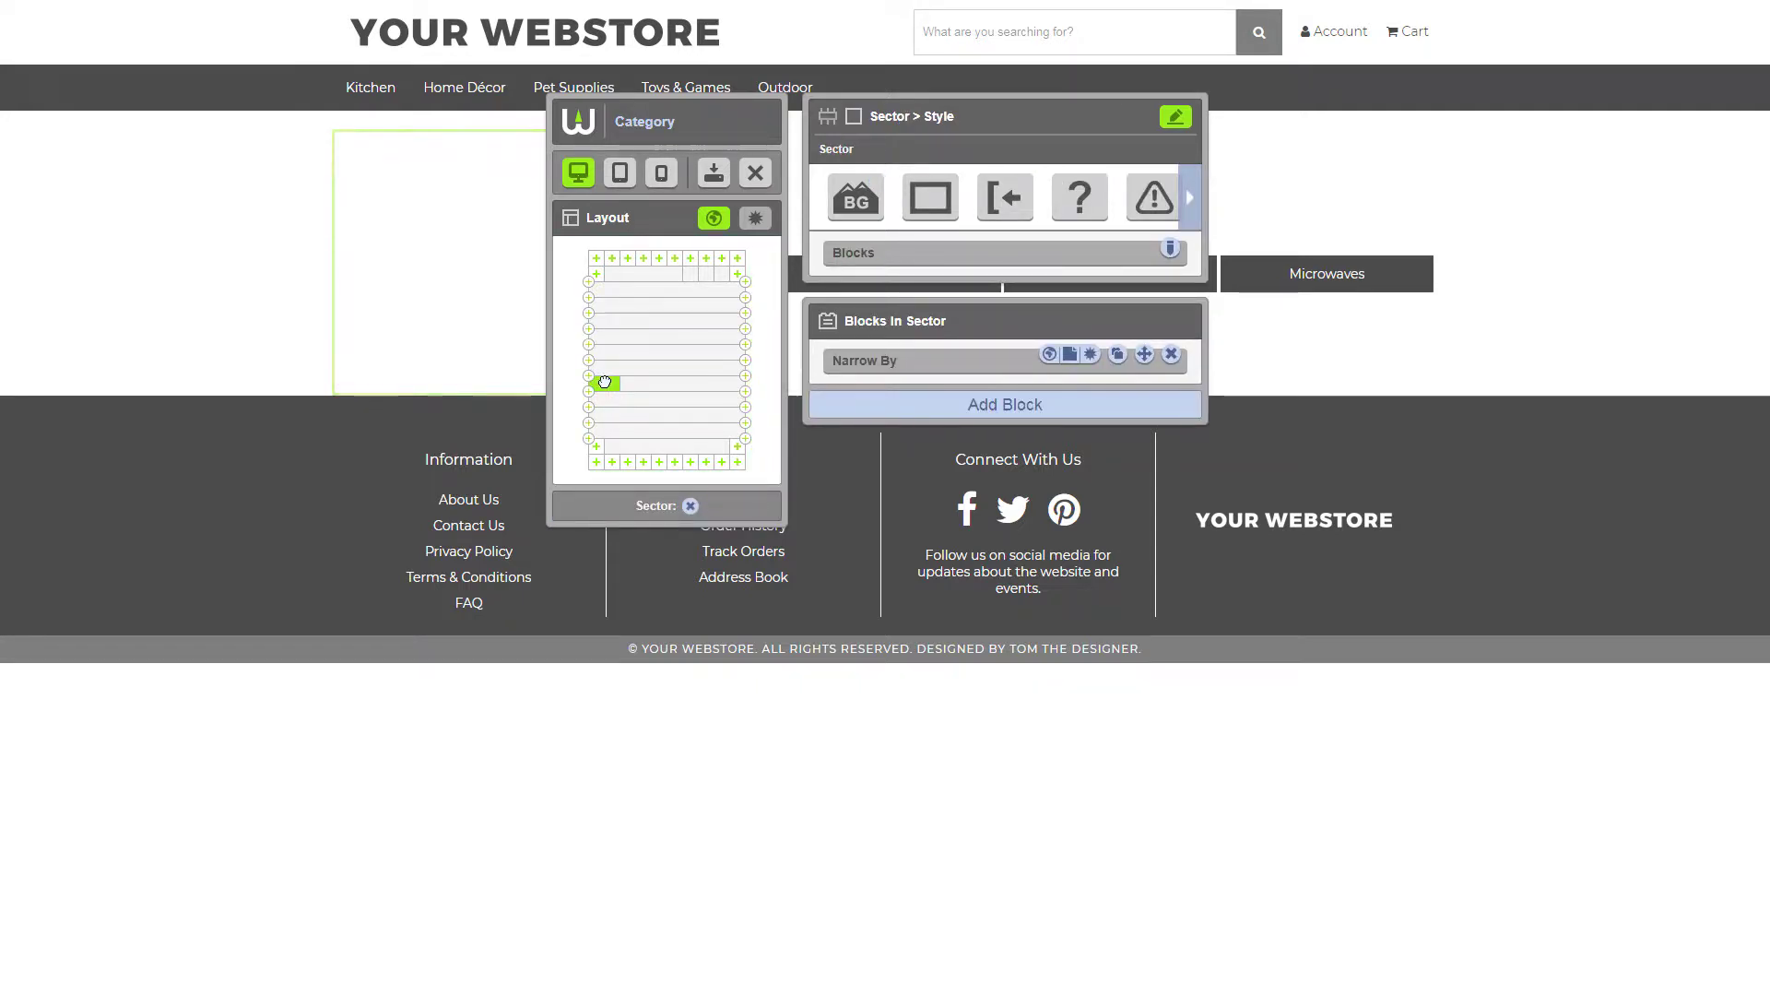
click(841, 416)
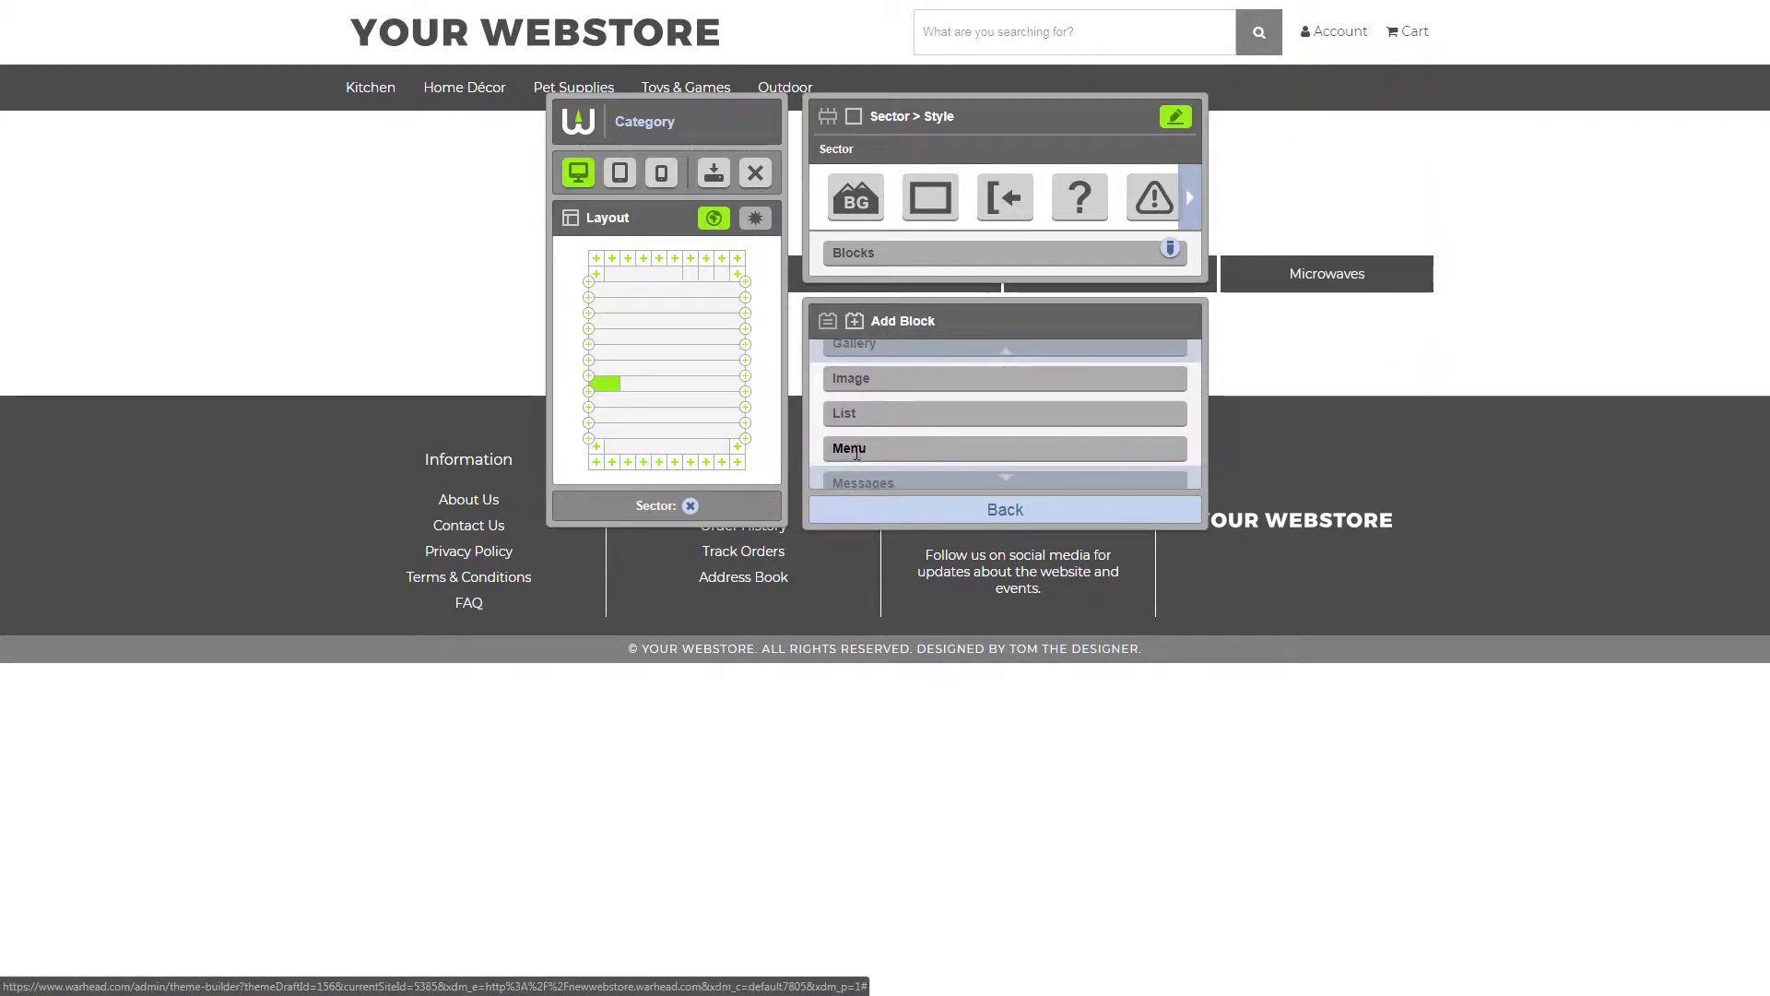
click(855, 450)
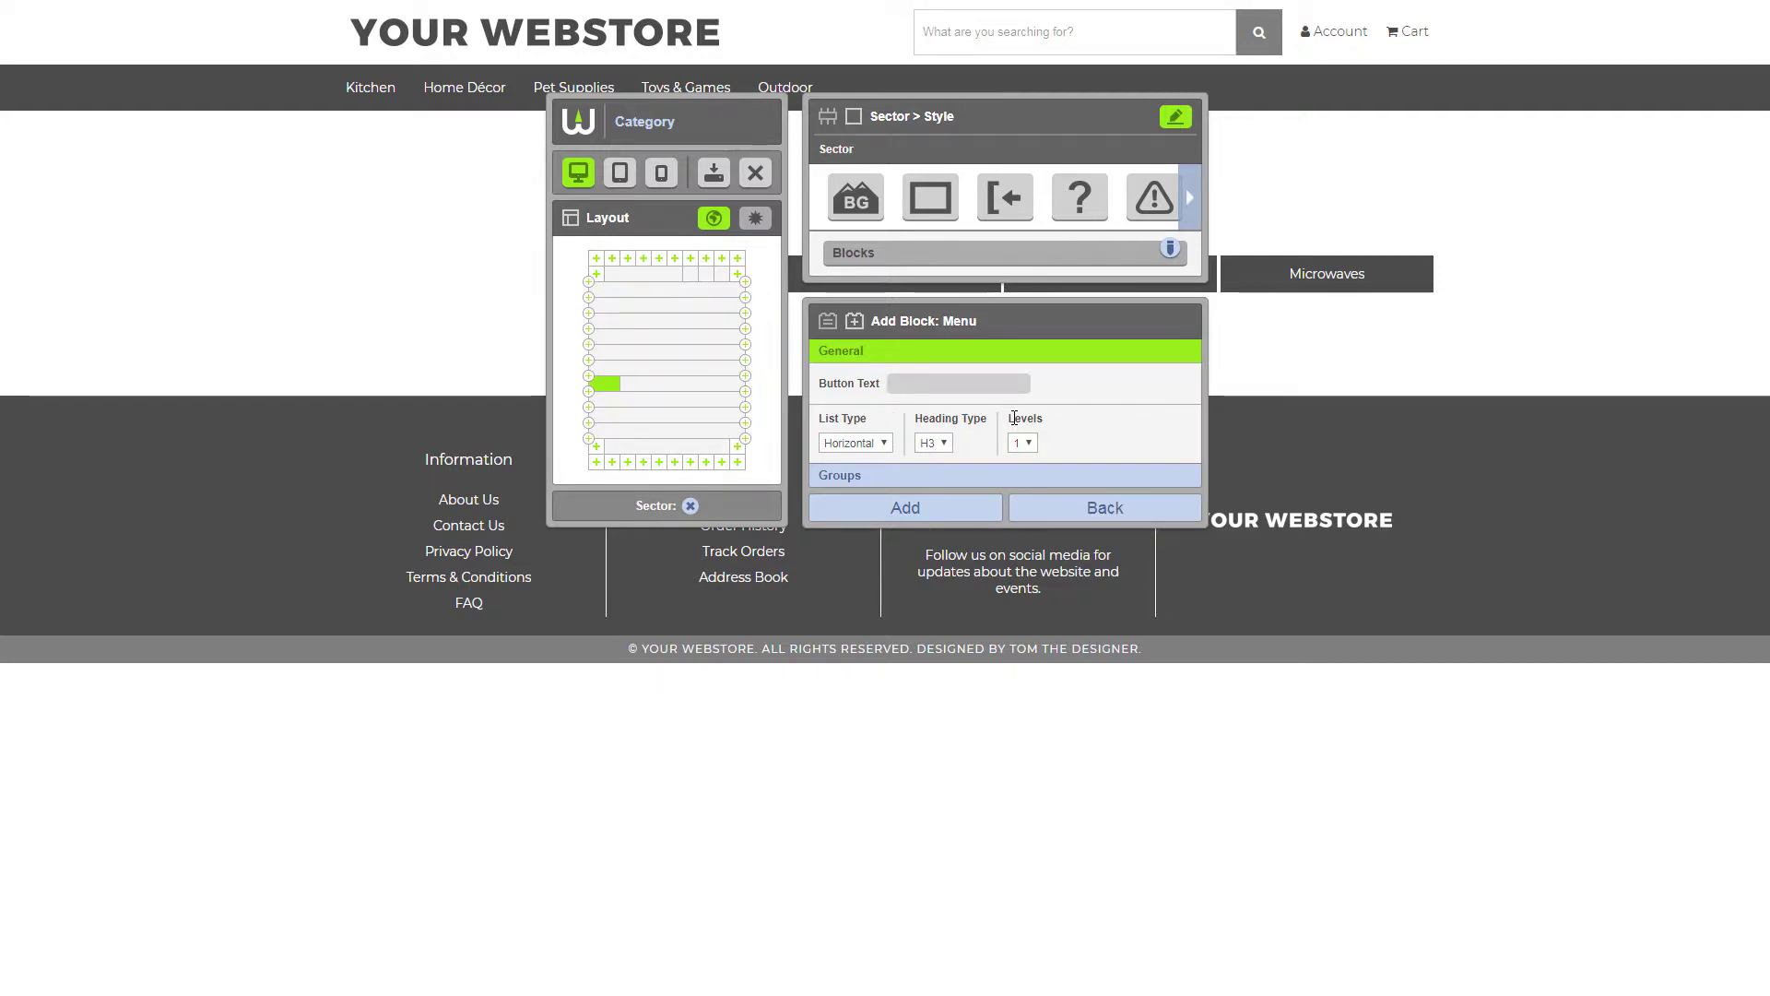
- Set the menu's list type to Vertical with 2 levels, and expand current items only
click(870, 443)
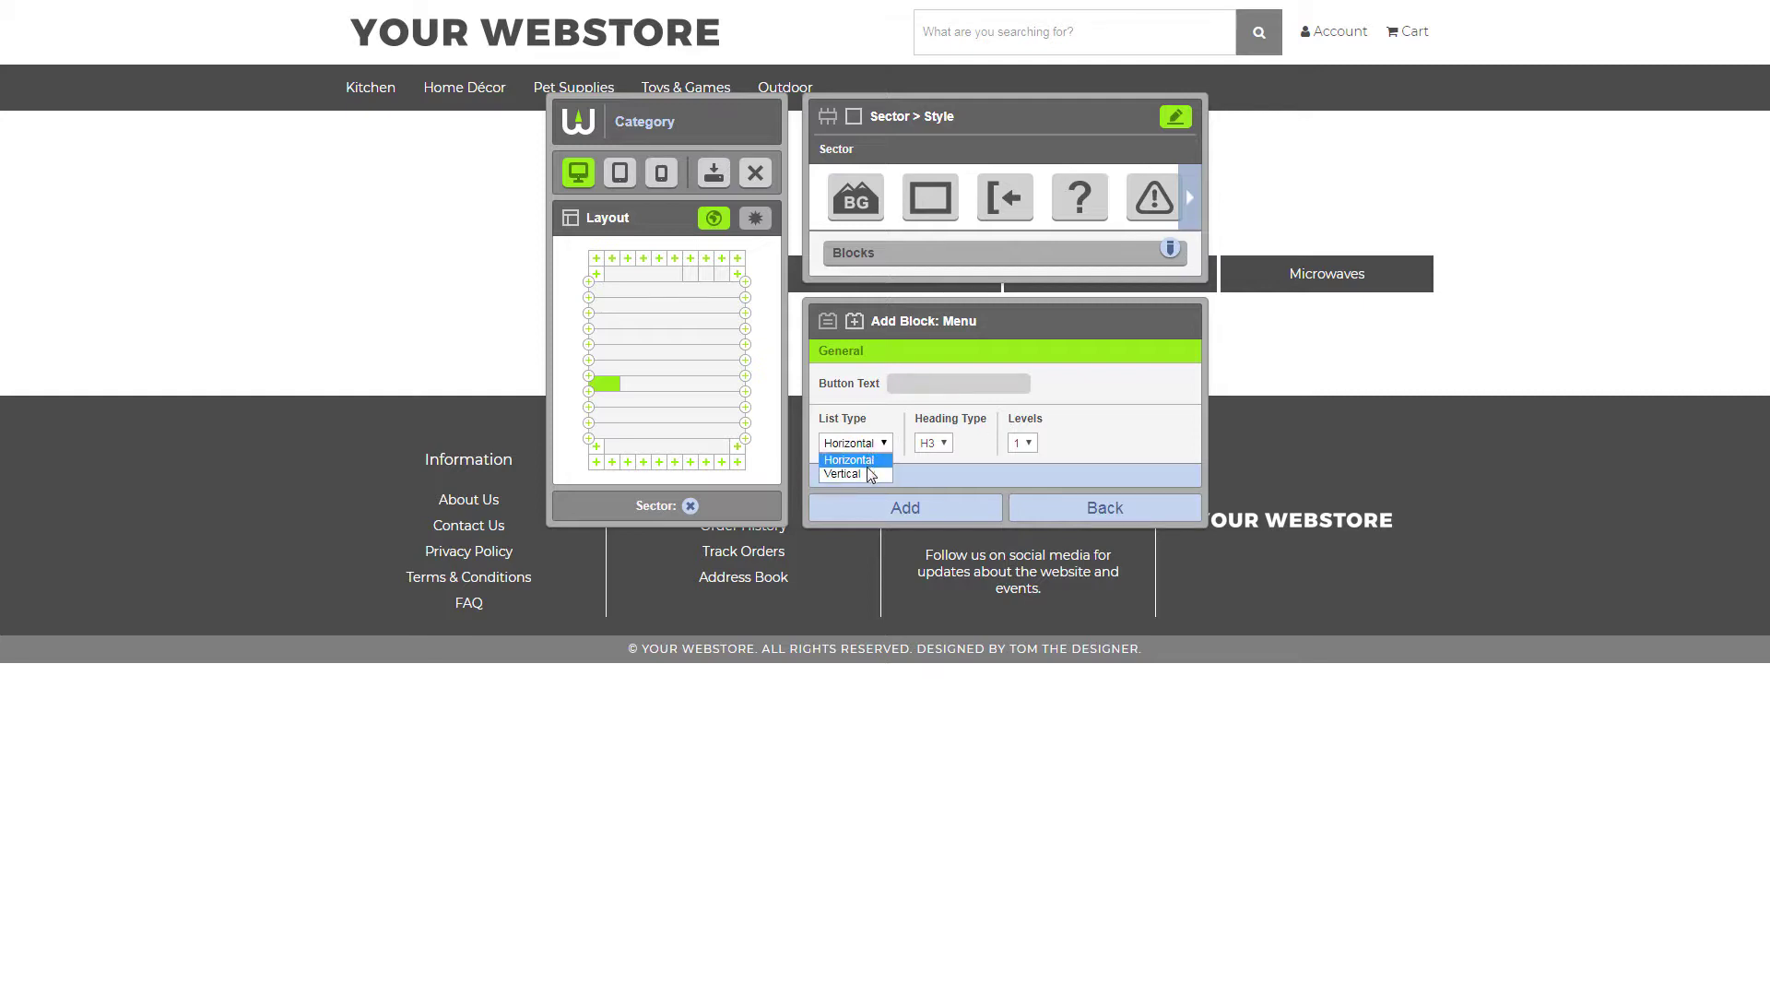
click(869, 474)
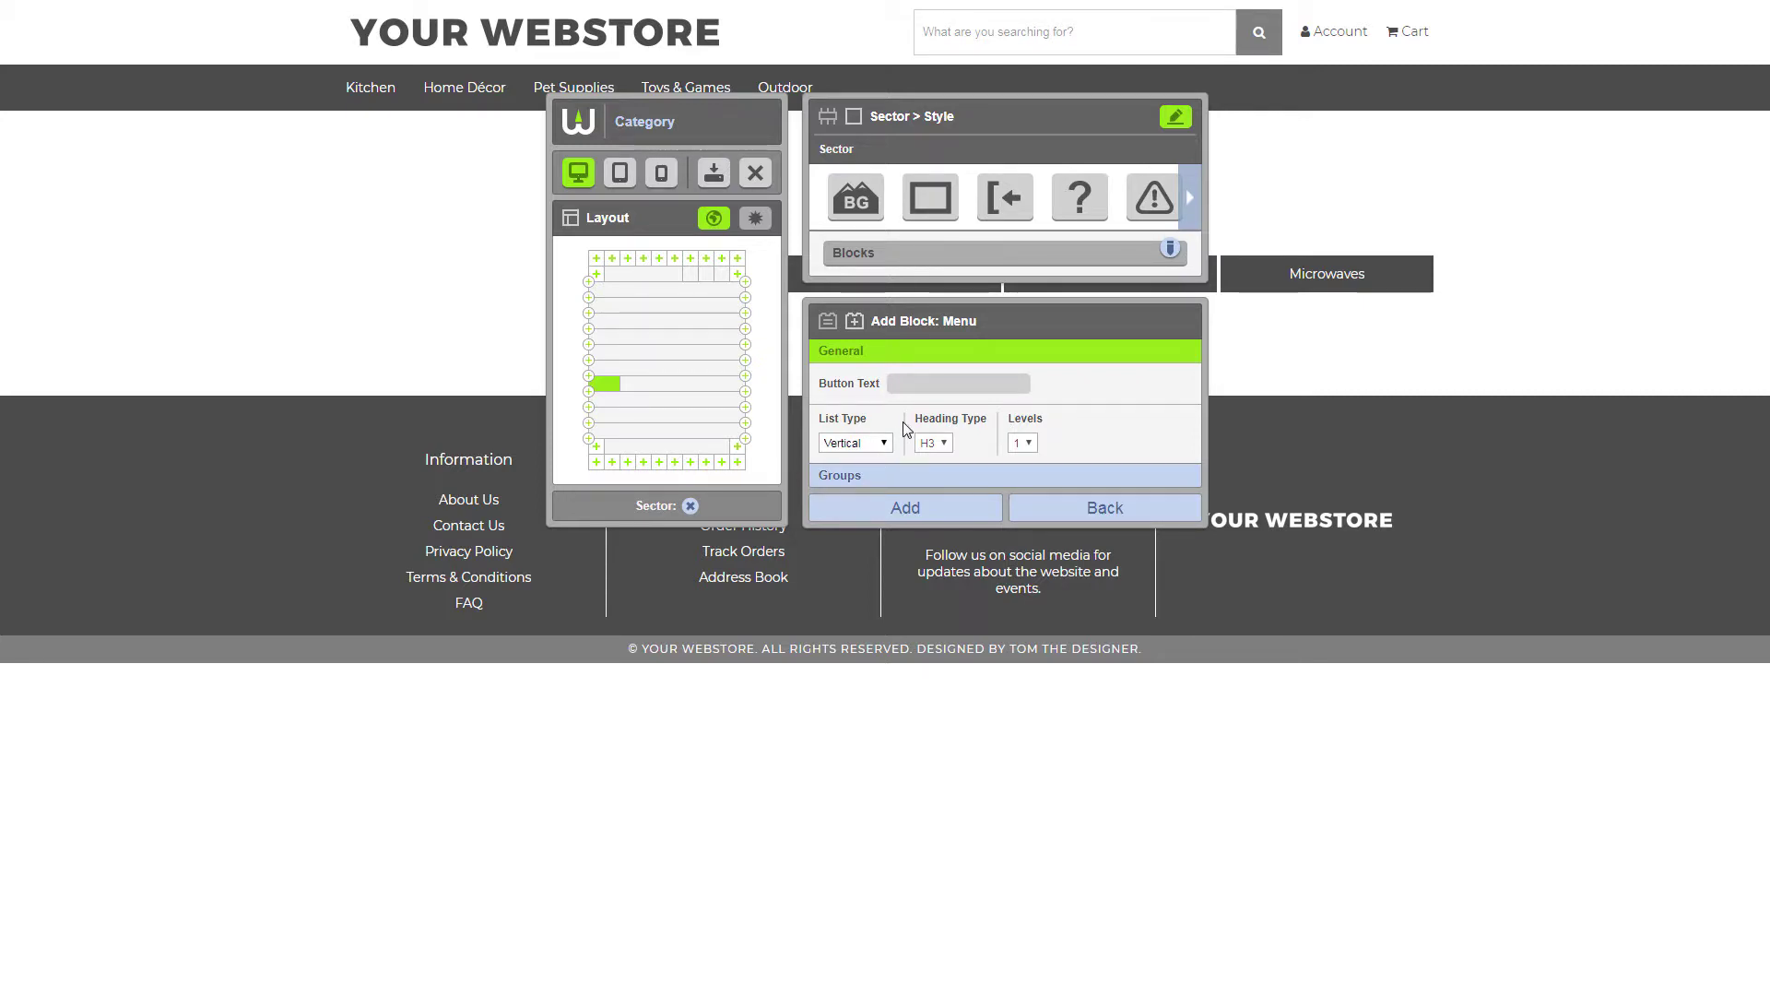
click(1020, 443)
click(1021, 475)
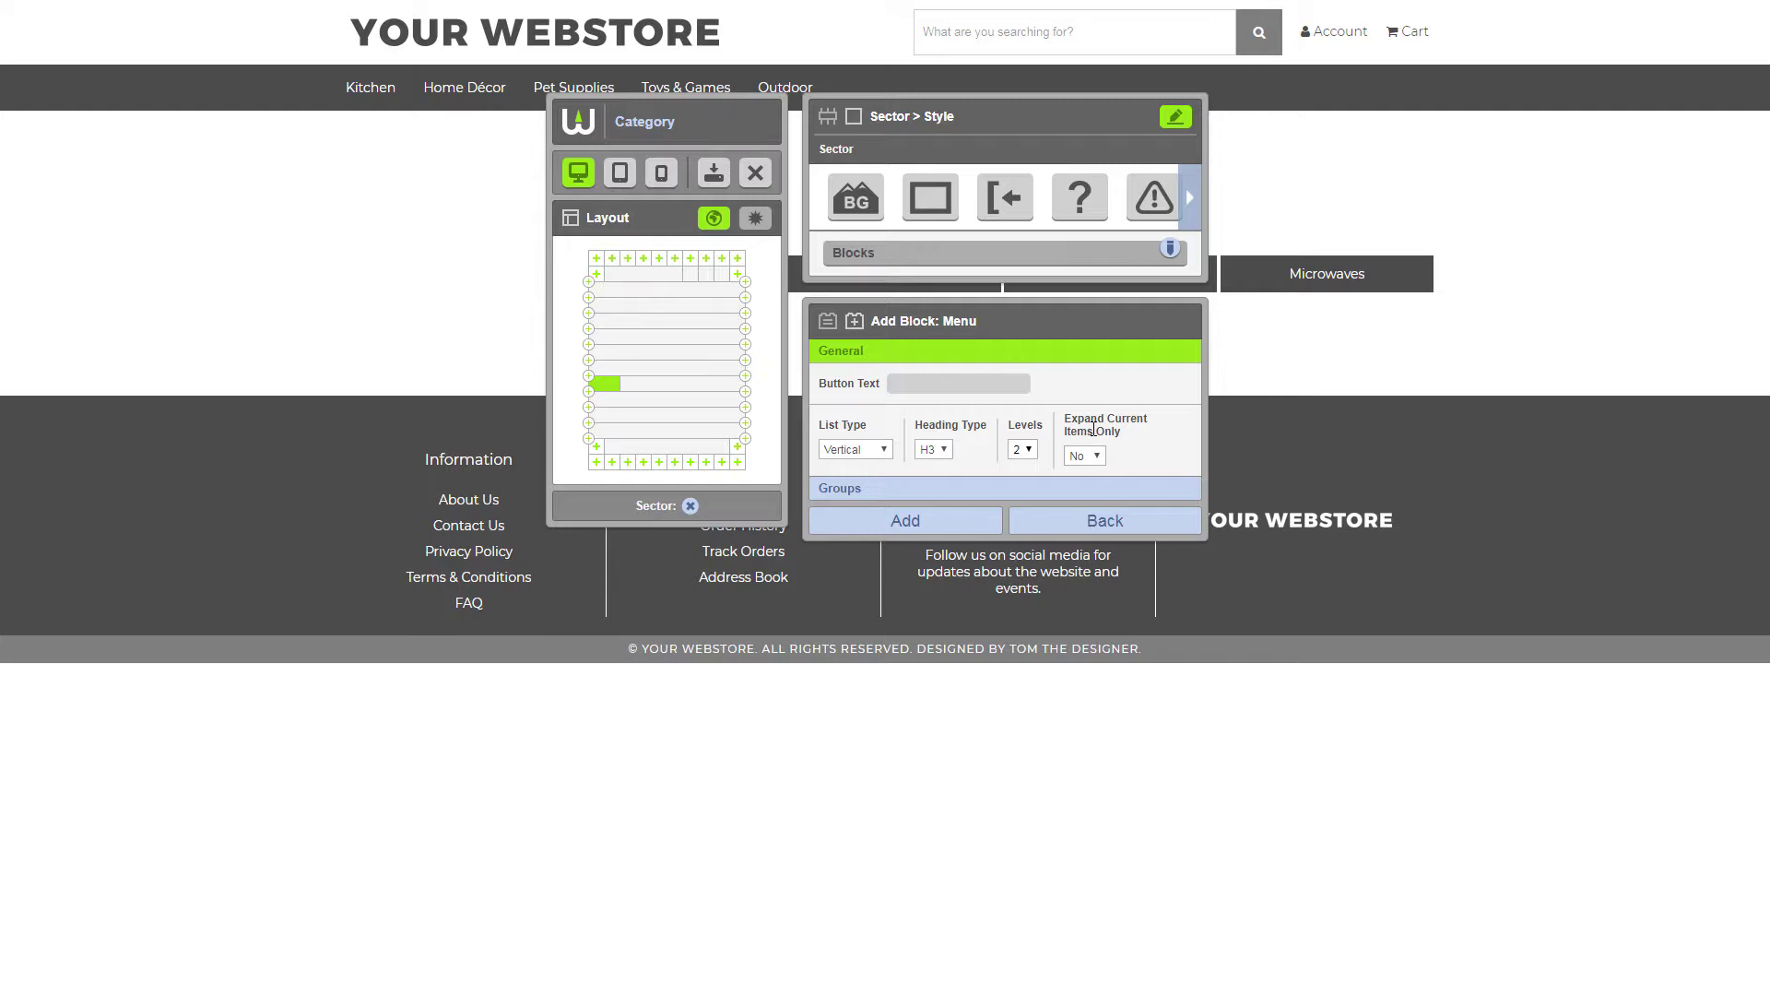
click(1094, 455)
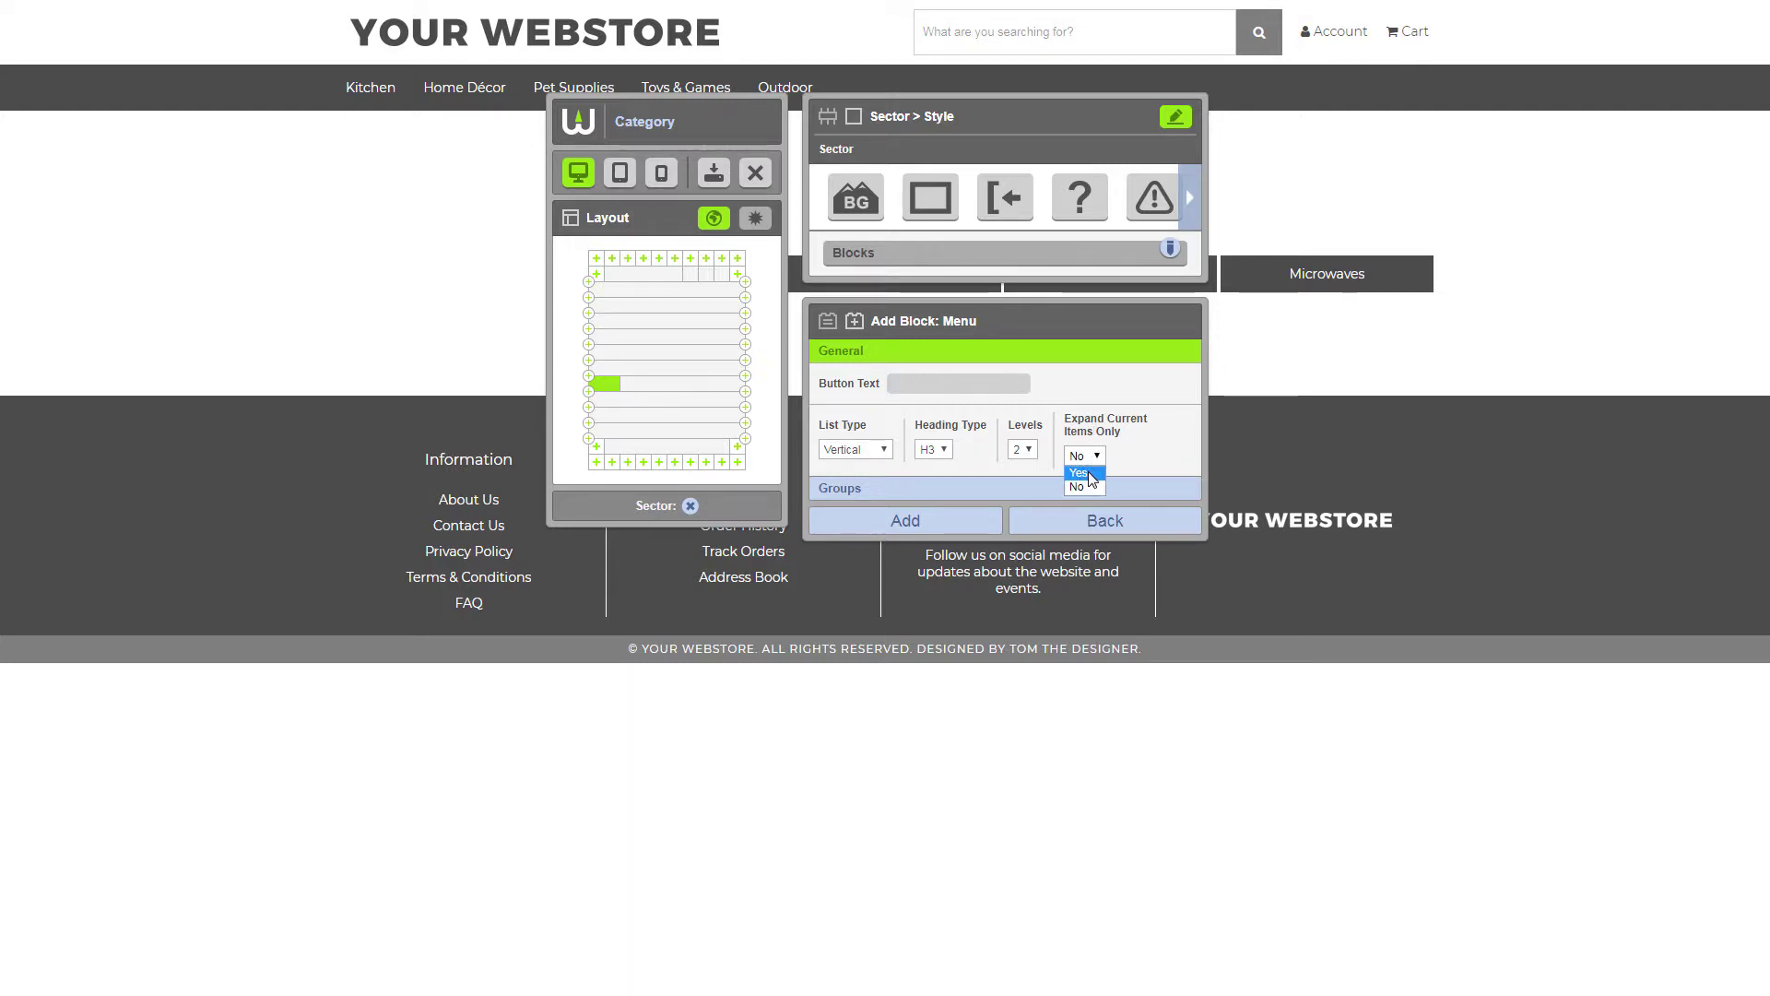
click(1087, 472)
- Assign Categories as the menu's first group and Brands as its second group
click(1015, 486)
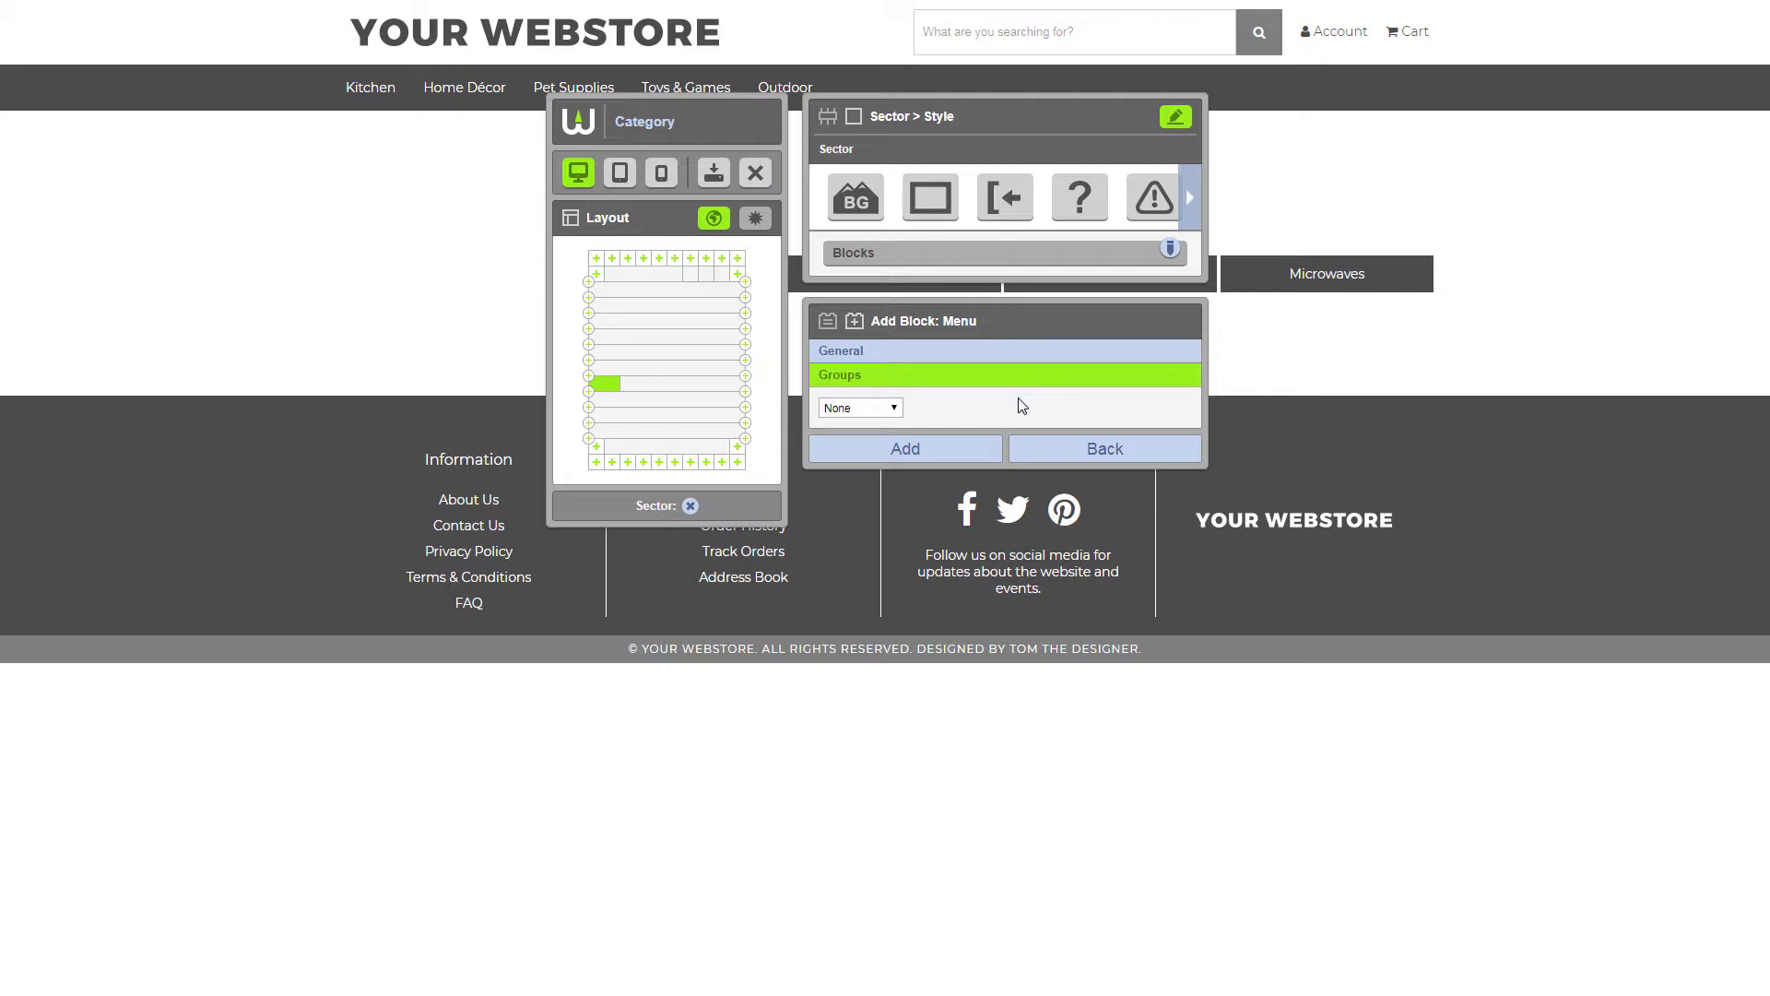
click(895, 410)
click(853, 451)
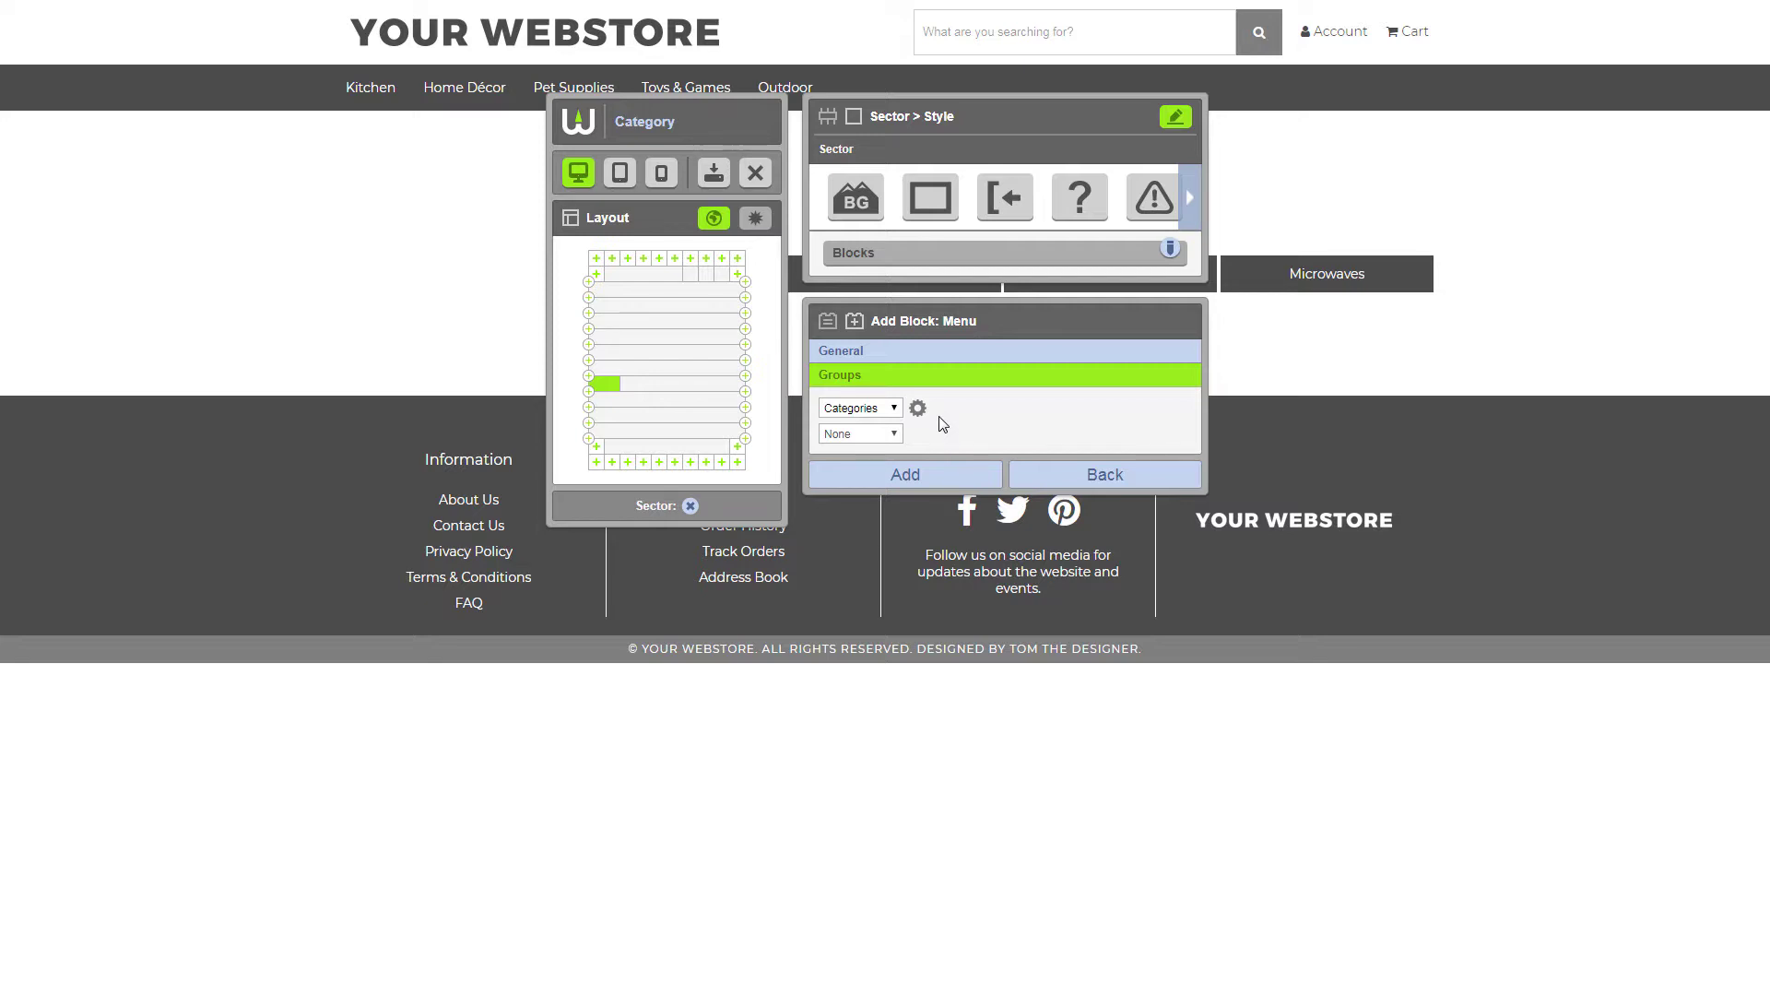
click(887, 435)
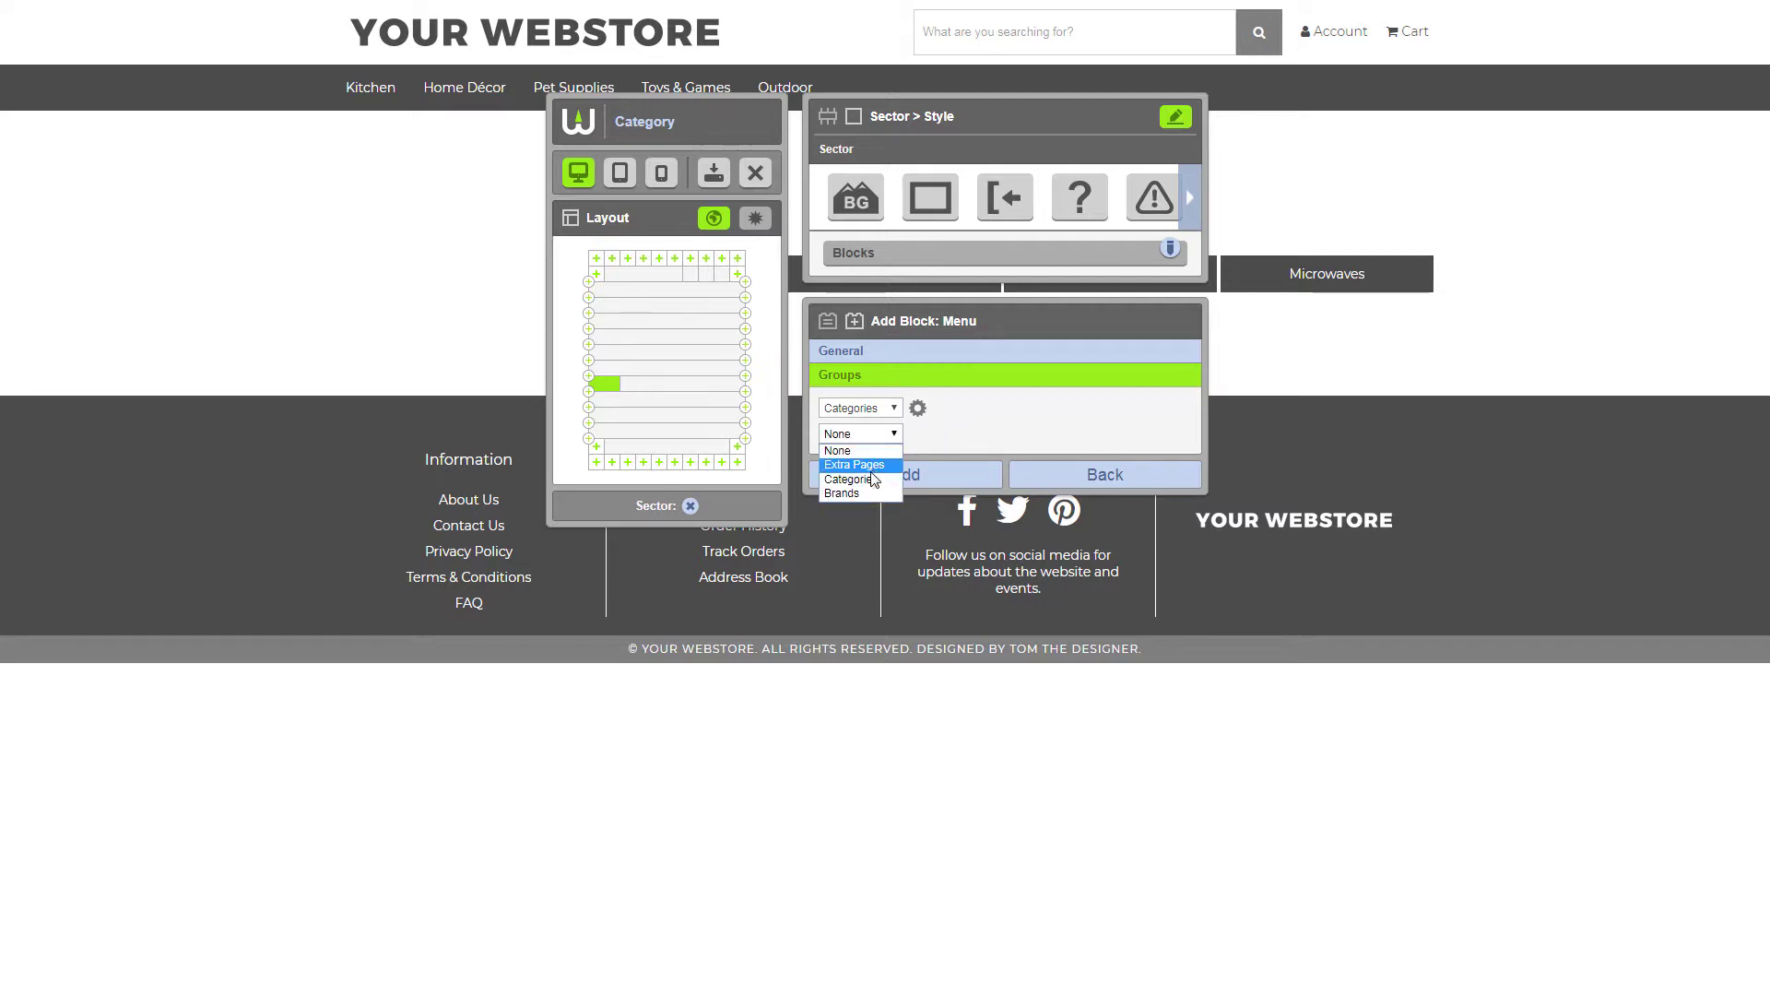
click(848, 494)
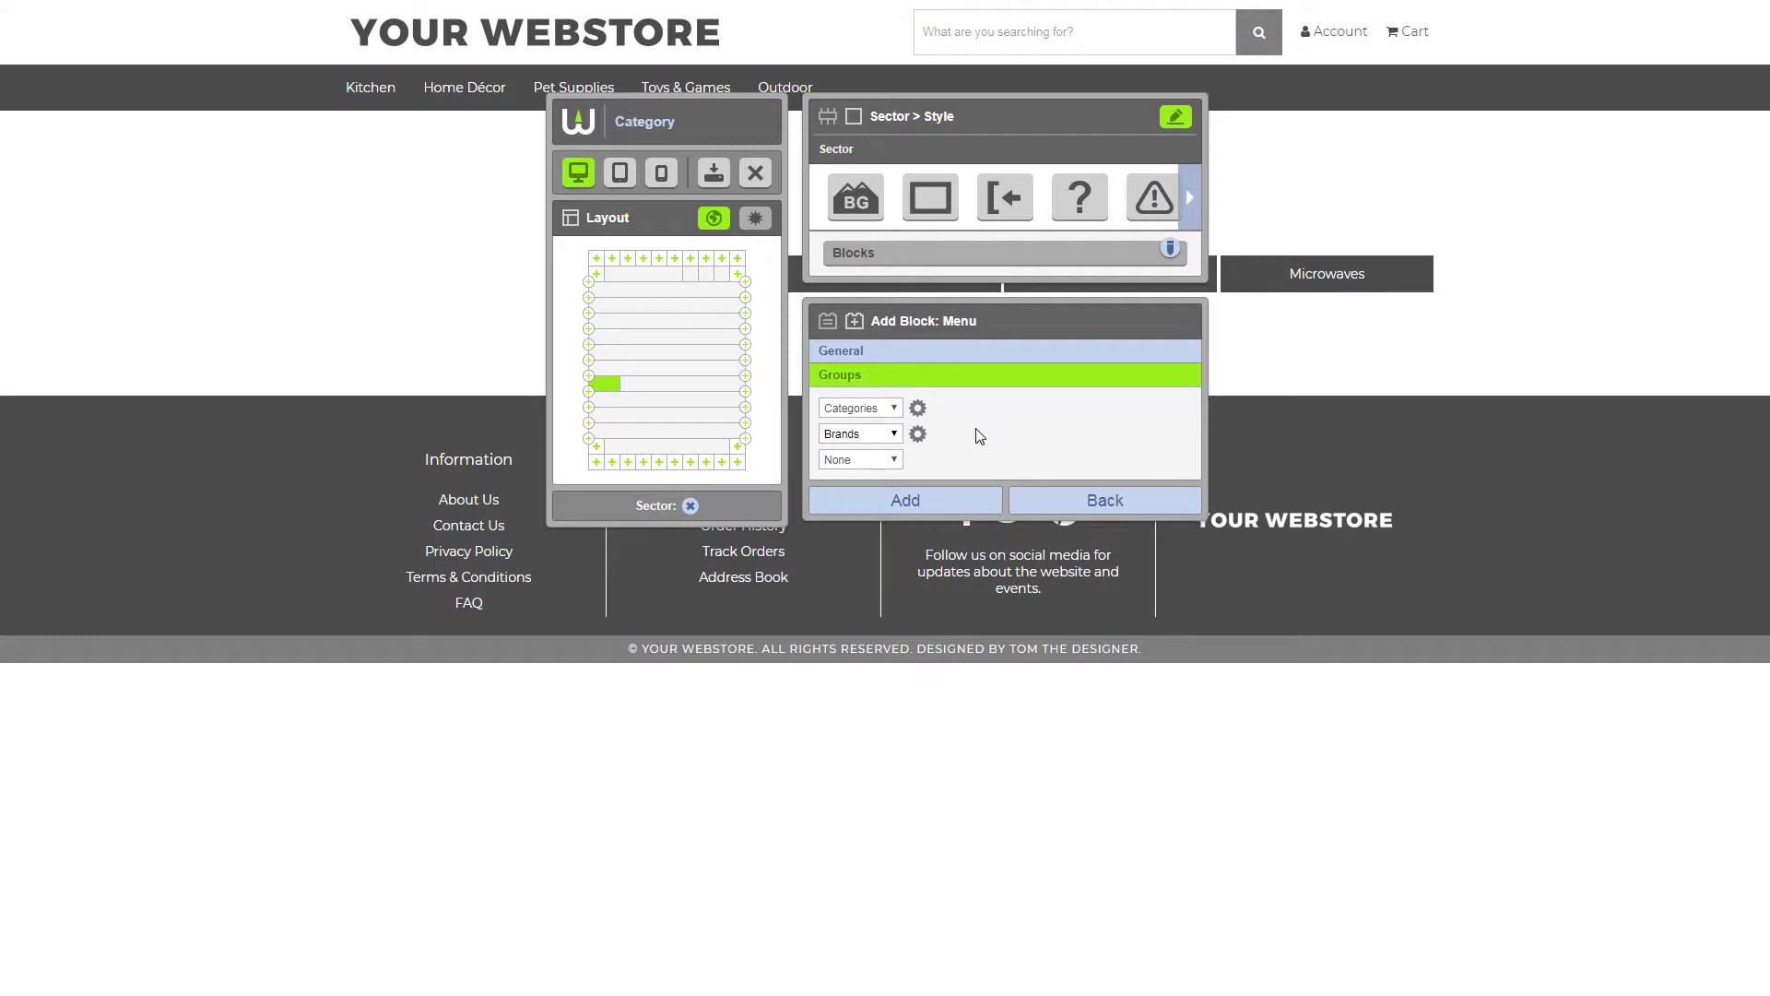
- Give the Categories group the heading text "Categories" and the Brands group the heading text "Brands"
click(918, 409)
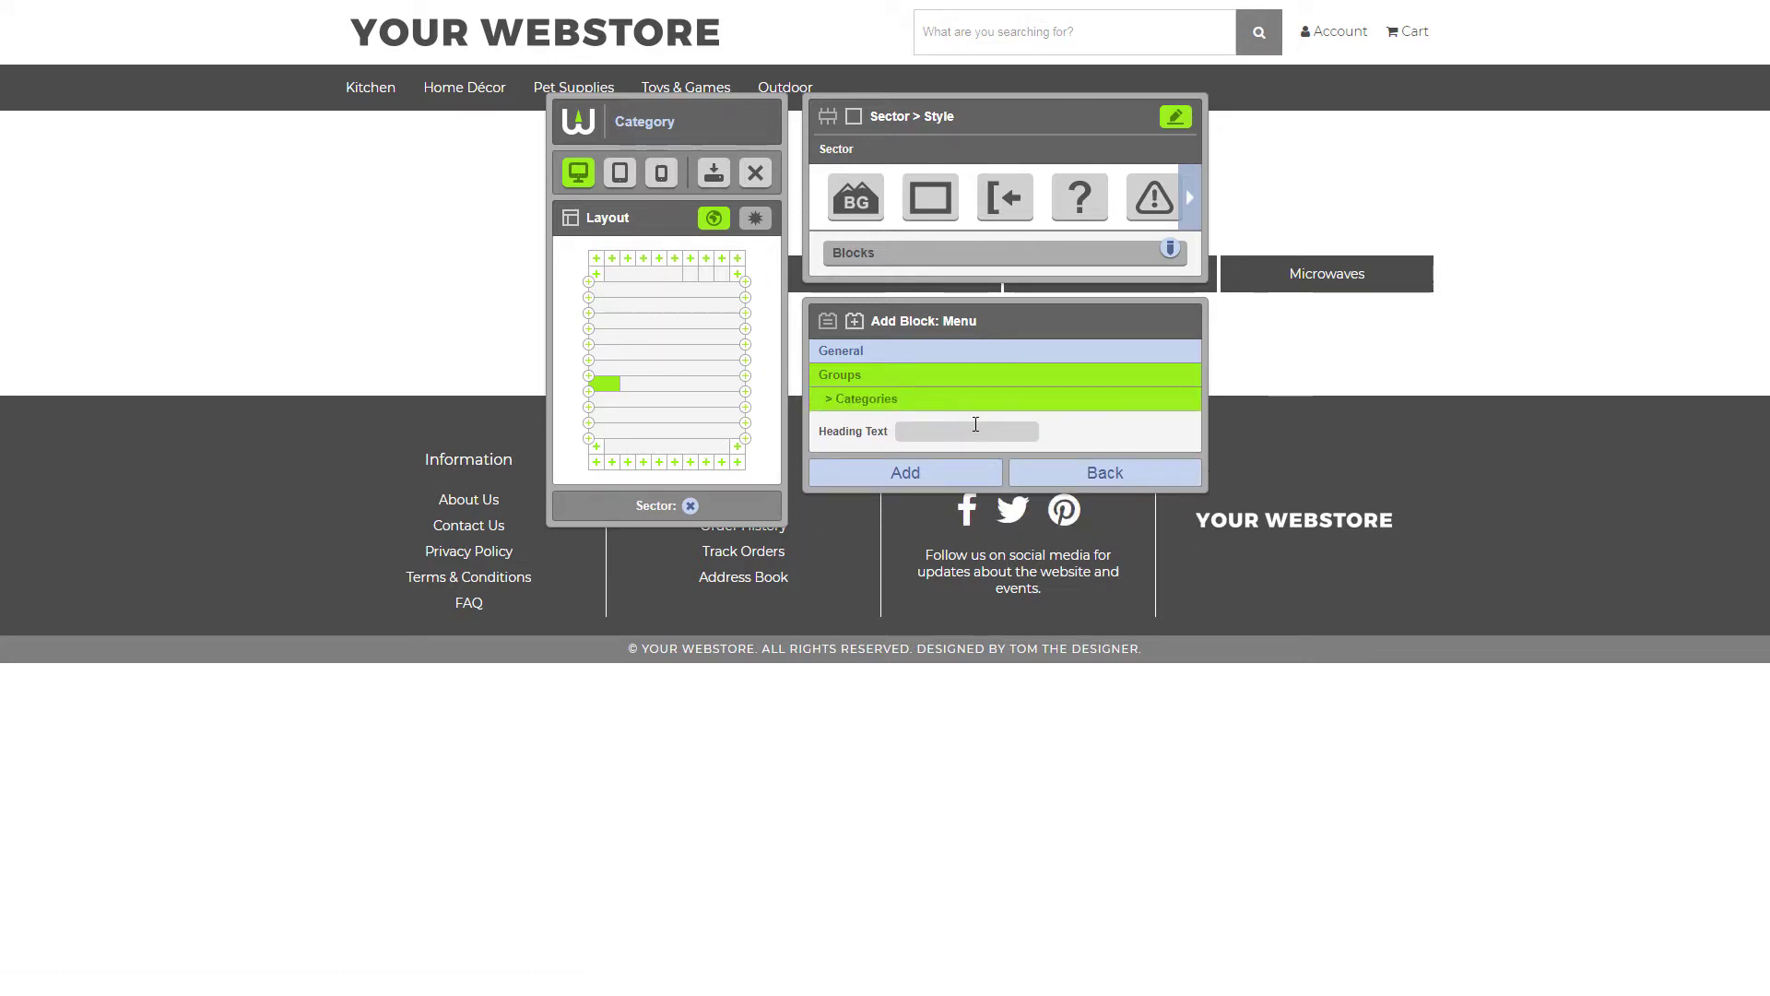
click(975, 430)
text(Categories)
click(946, 383)
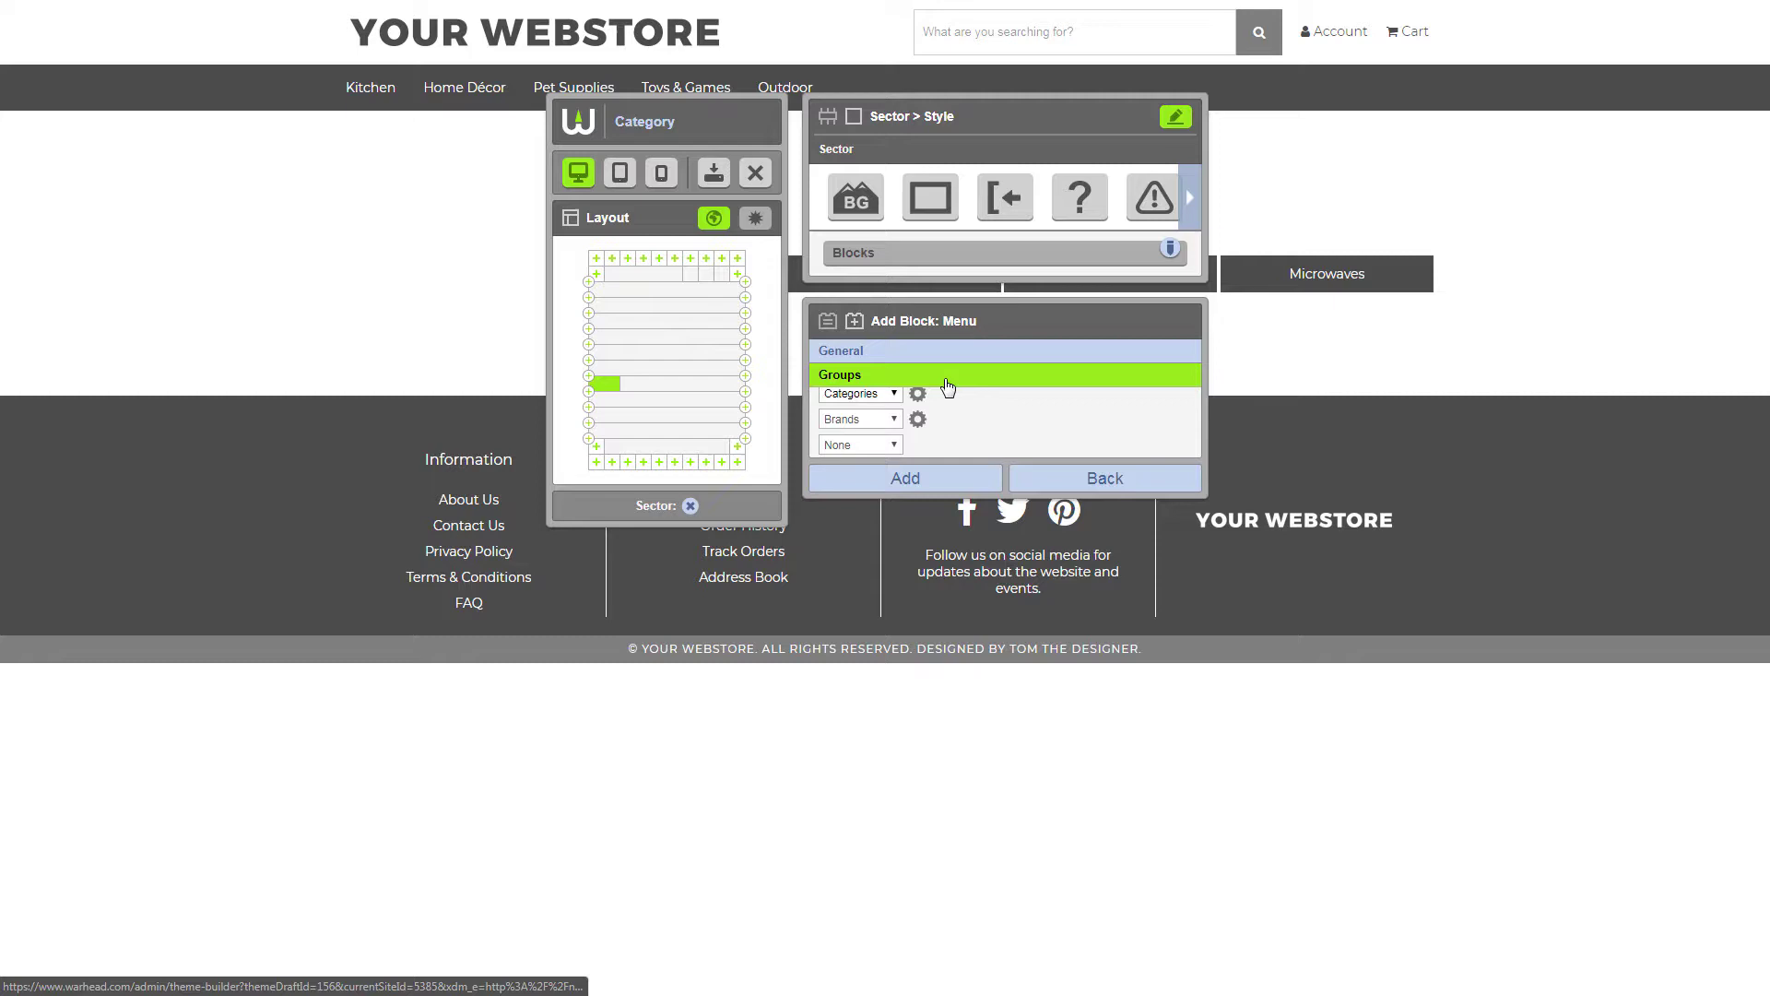
click(918, 420)
click(920, 431)
text(Brands)
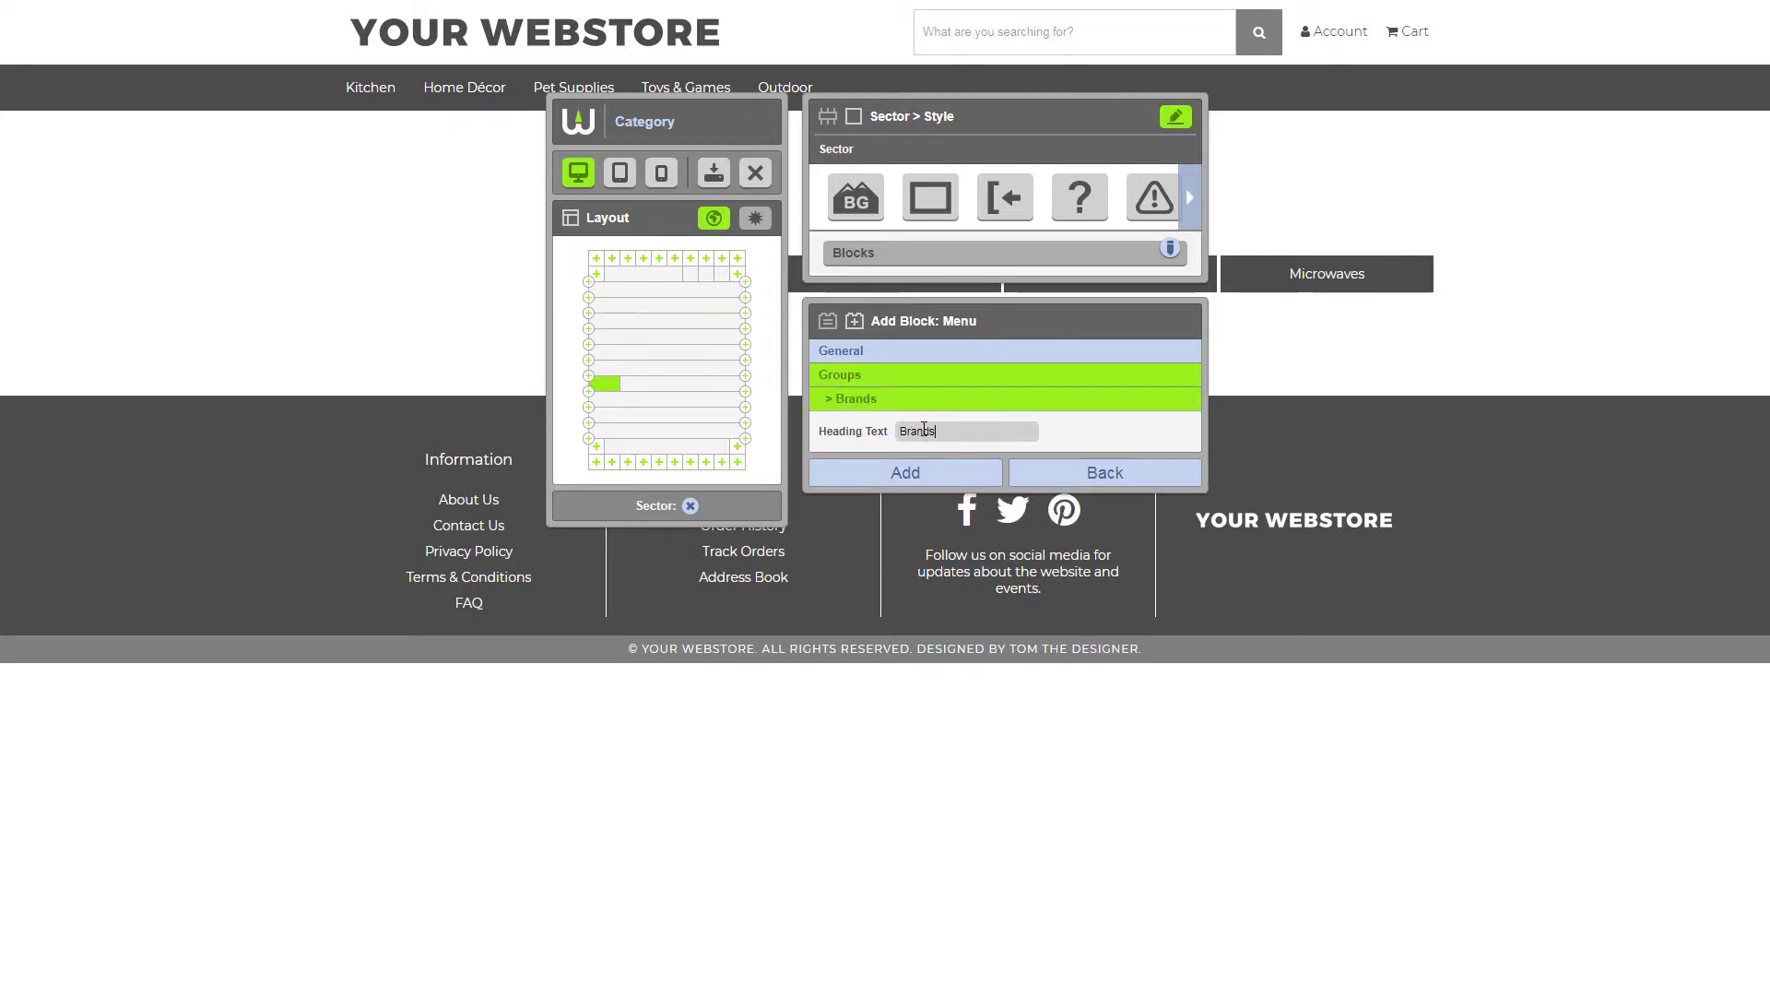
- Review the menu's group and general settings and add the Menu block to the sidebar sector
click(959, 380)
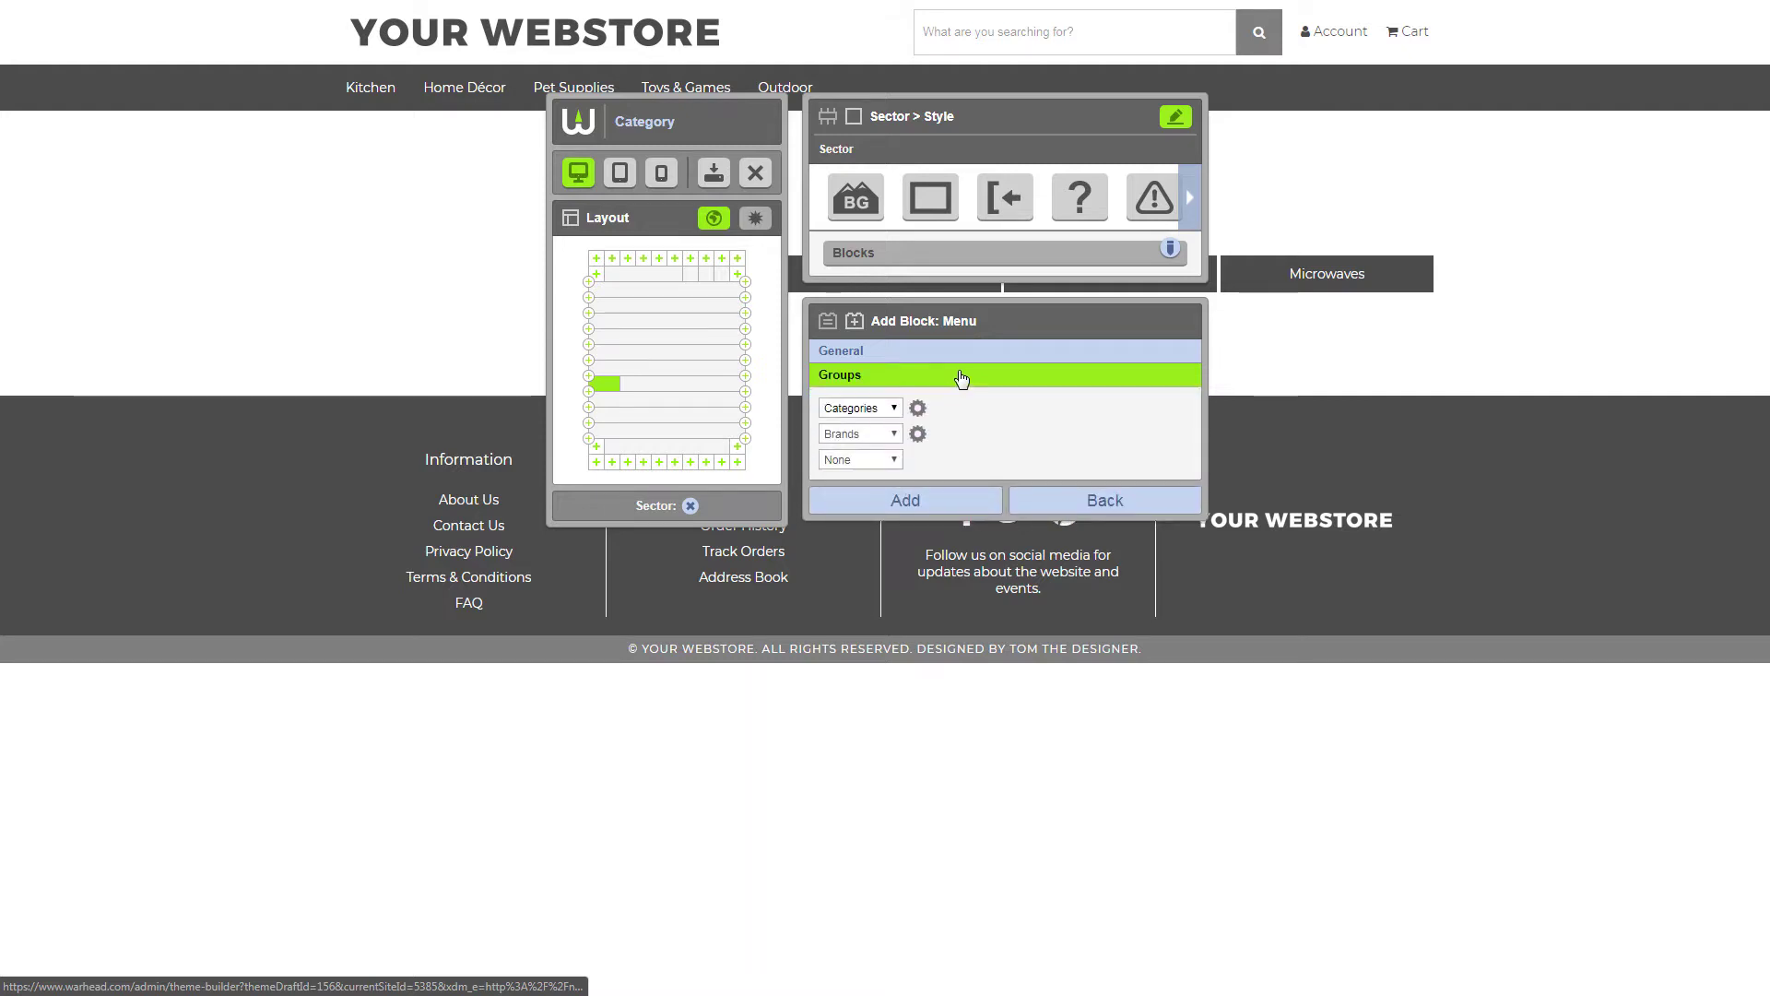
click(971, 359)
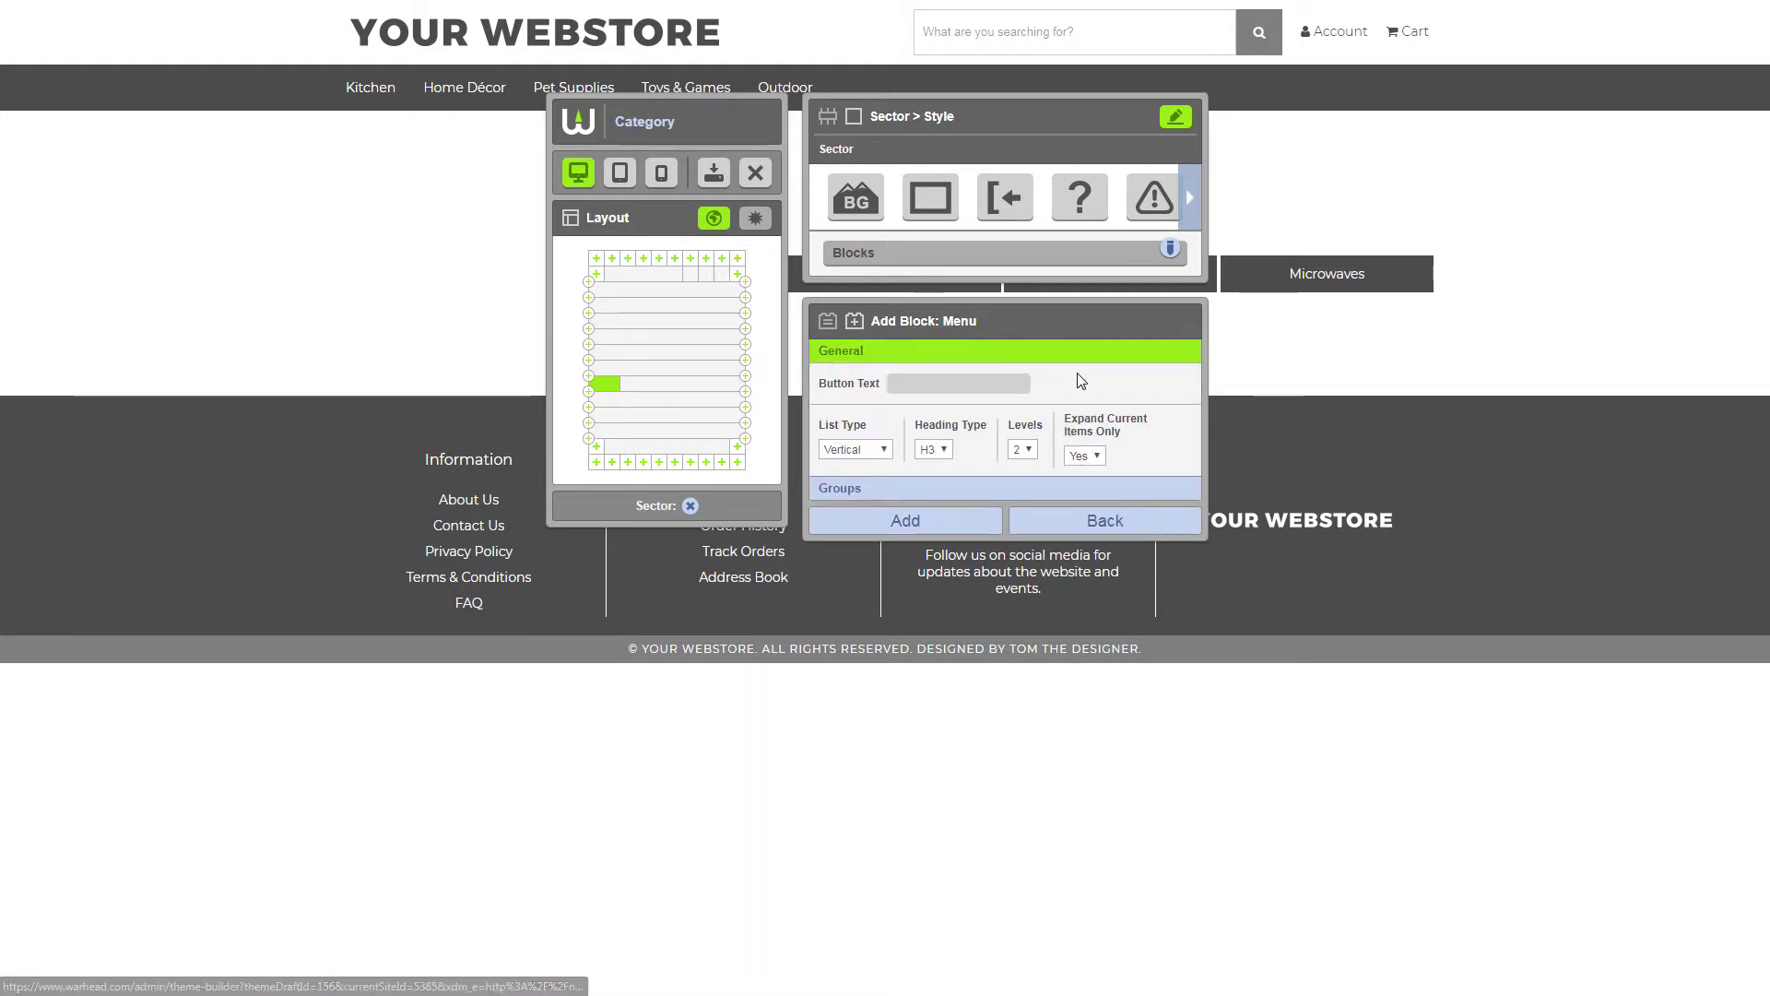
click(945, 521)
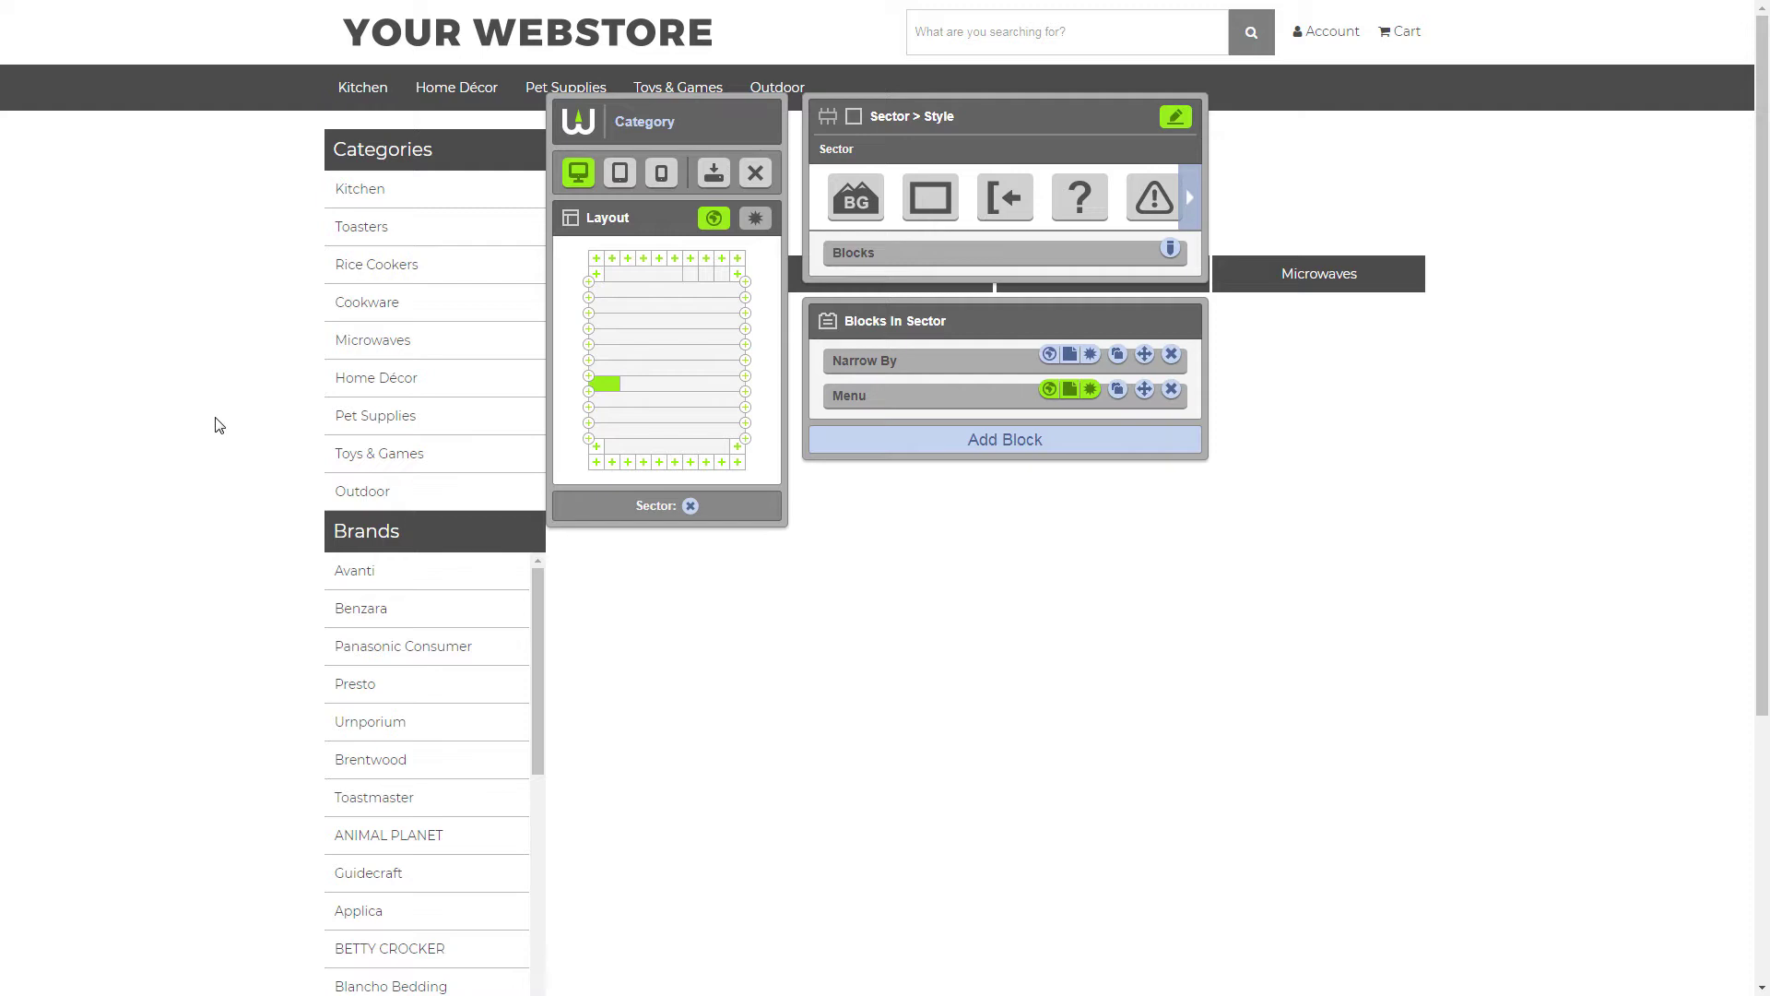
- Test the sidebar menu by visiting Kitchen, the Avanti brand, Toys & Games, Pet Supplies and Home Décor
click(358, 196)
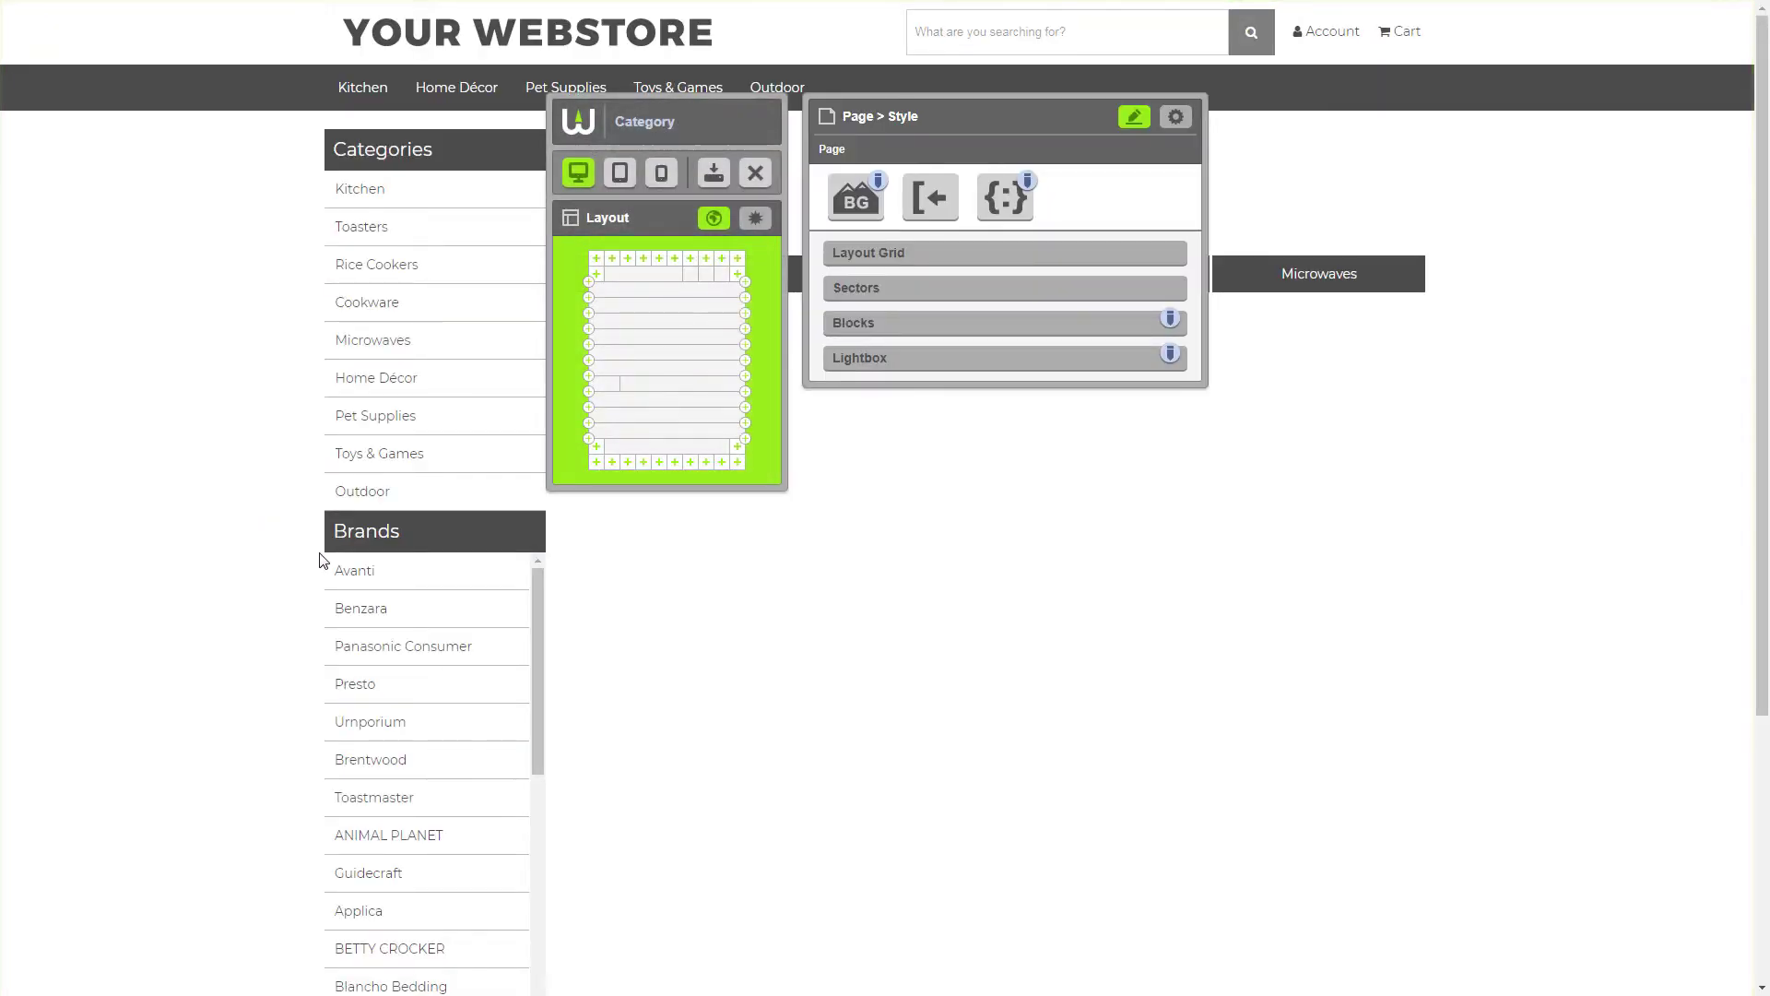
click(356, 576)
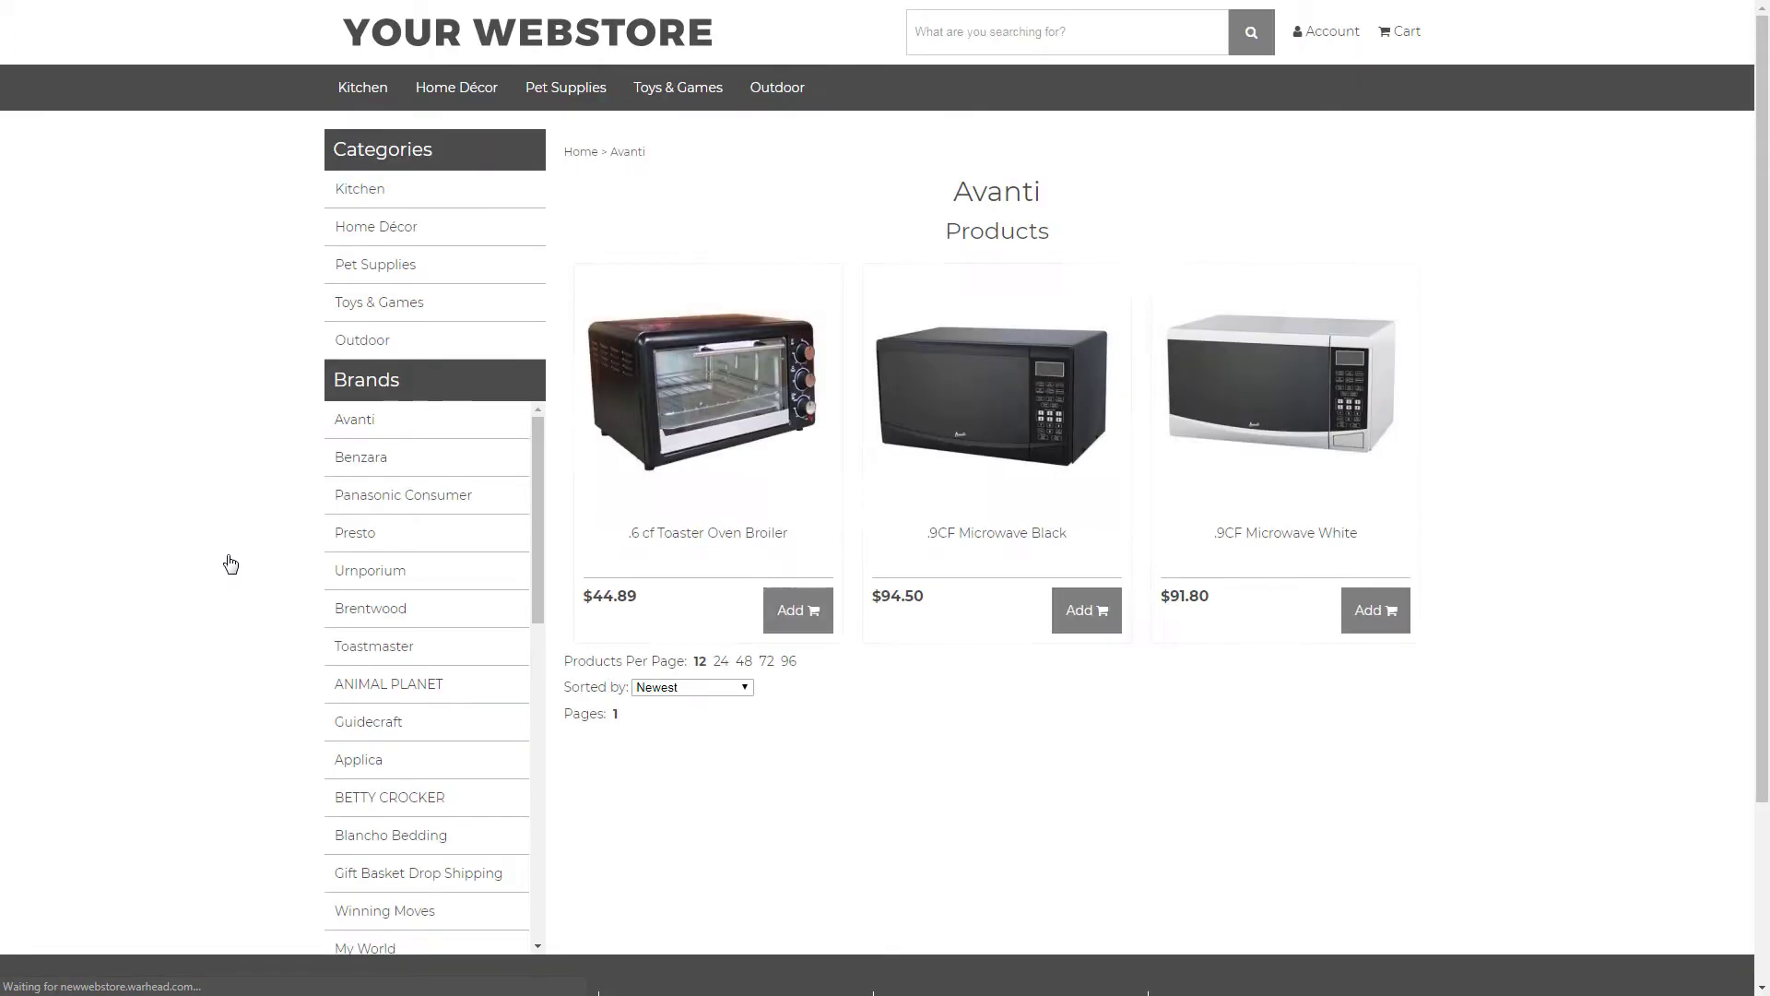
click(355, 301)
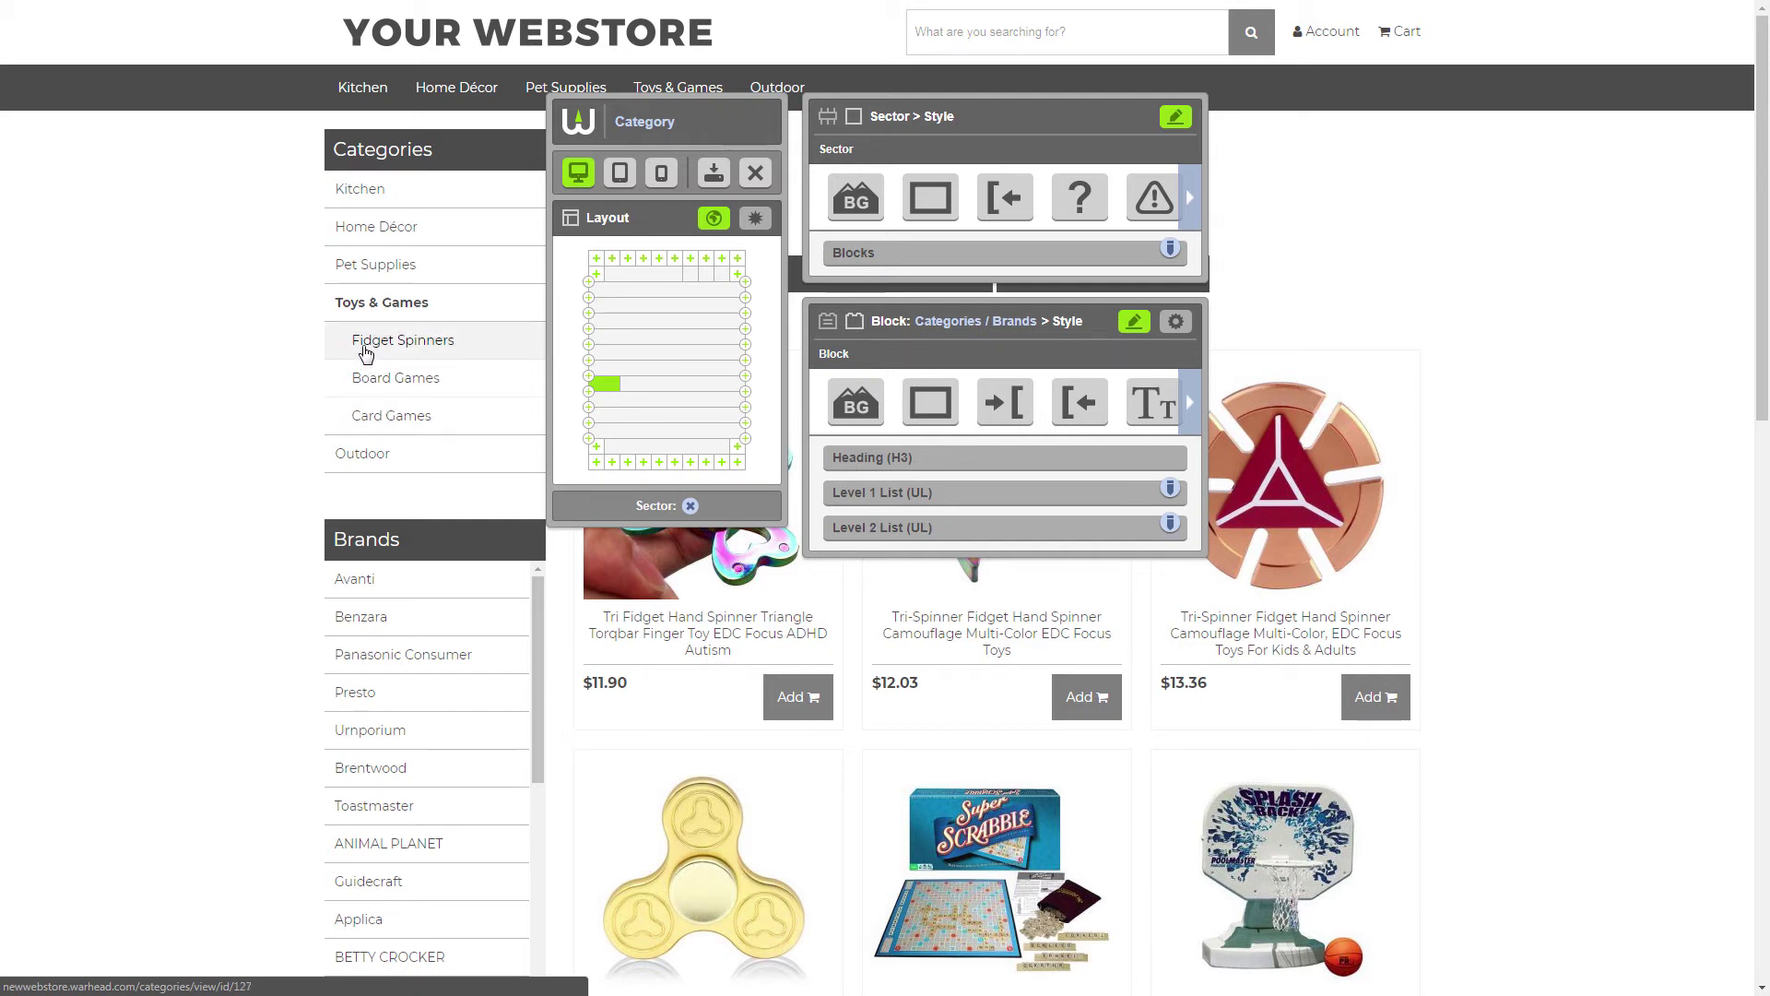
click(380, 268)
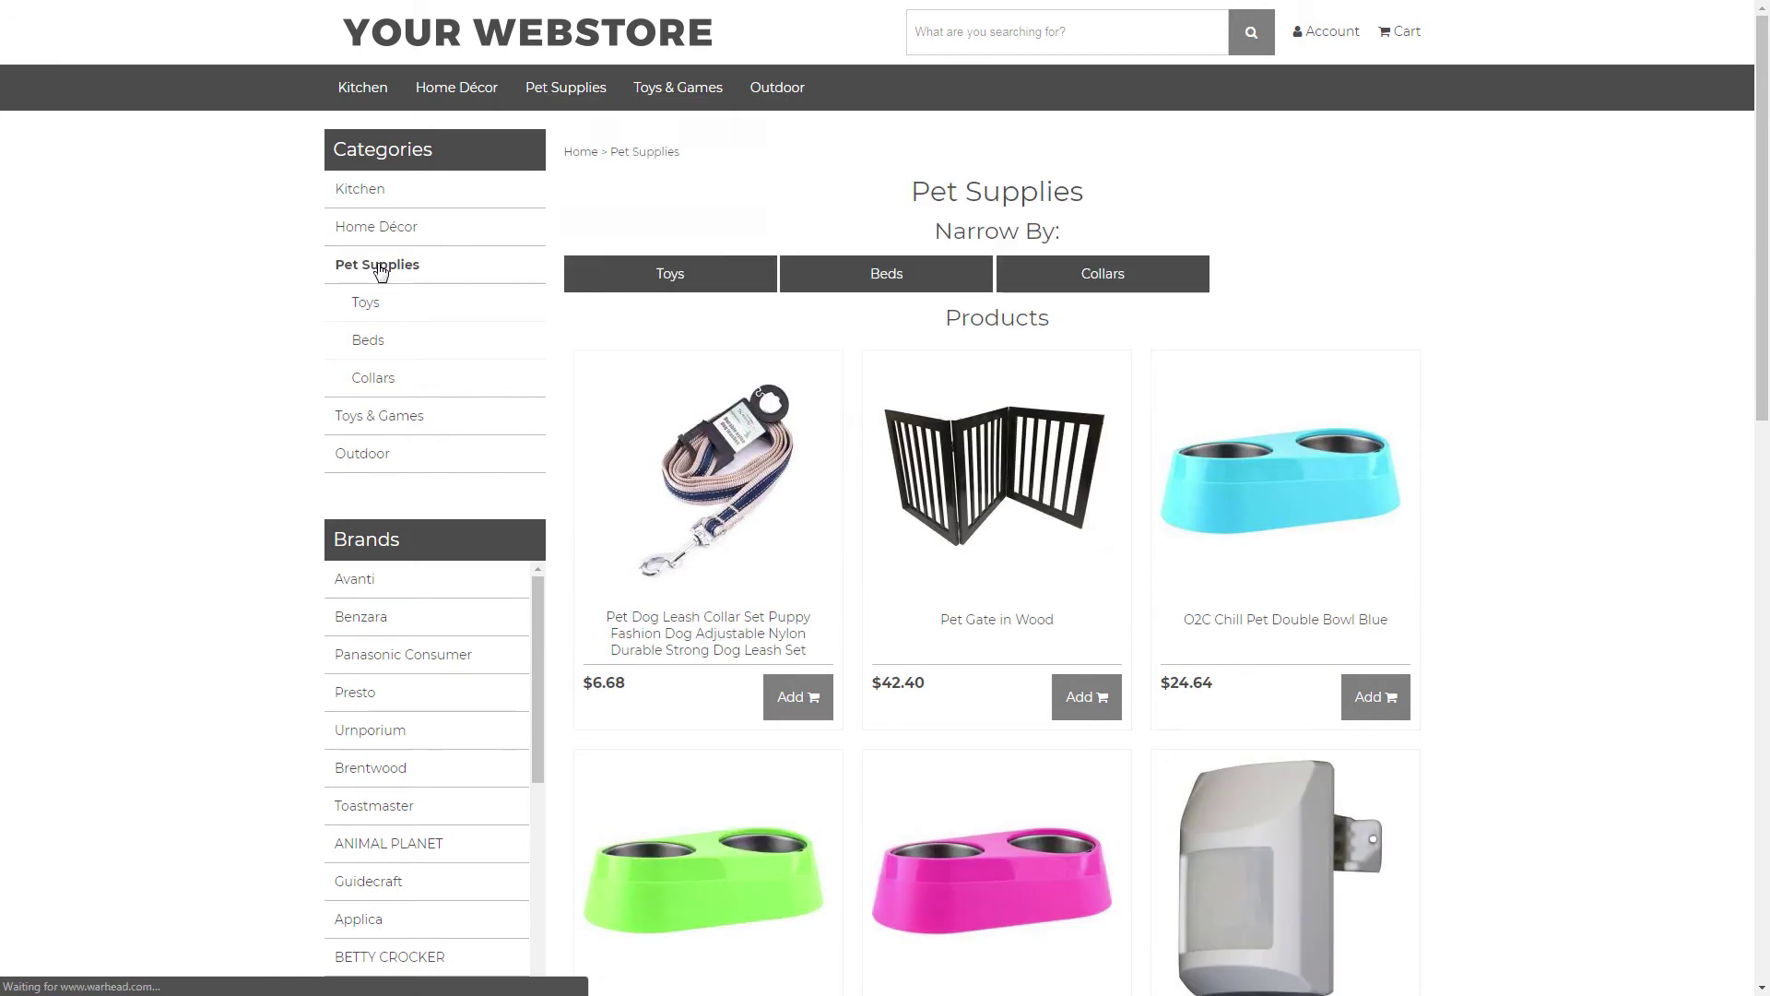
click(403, 233)
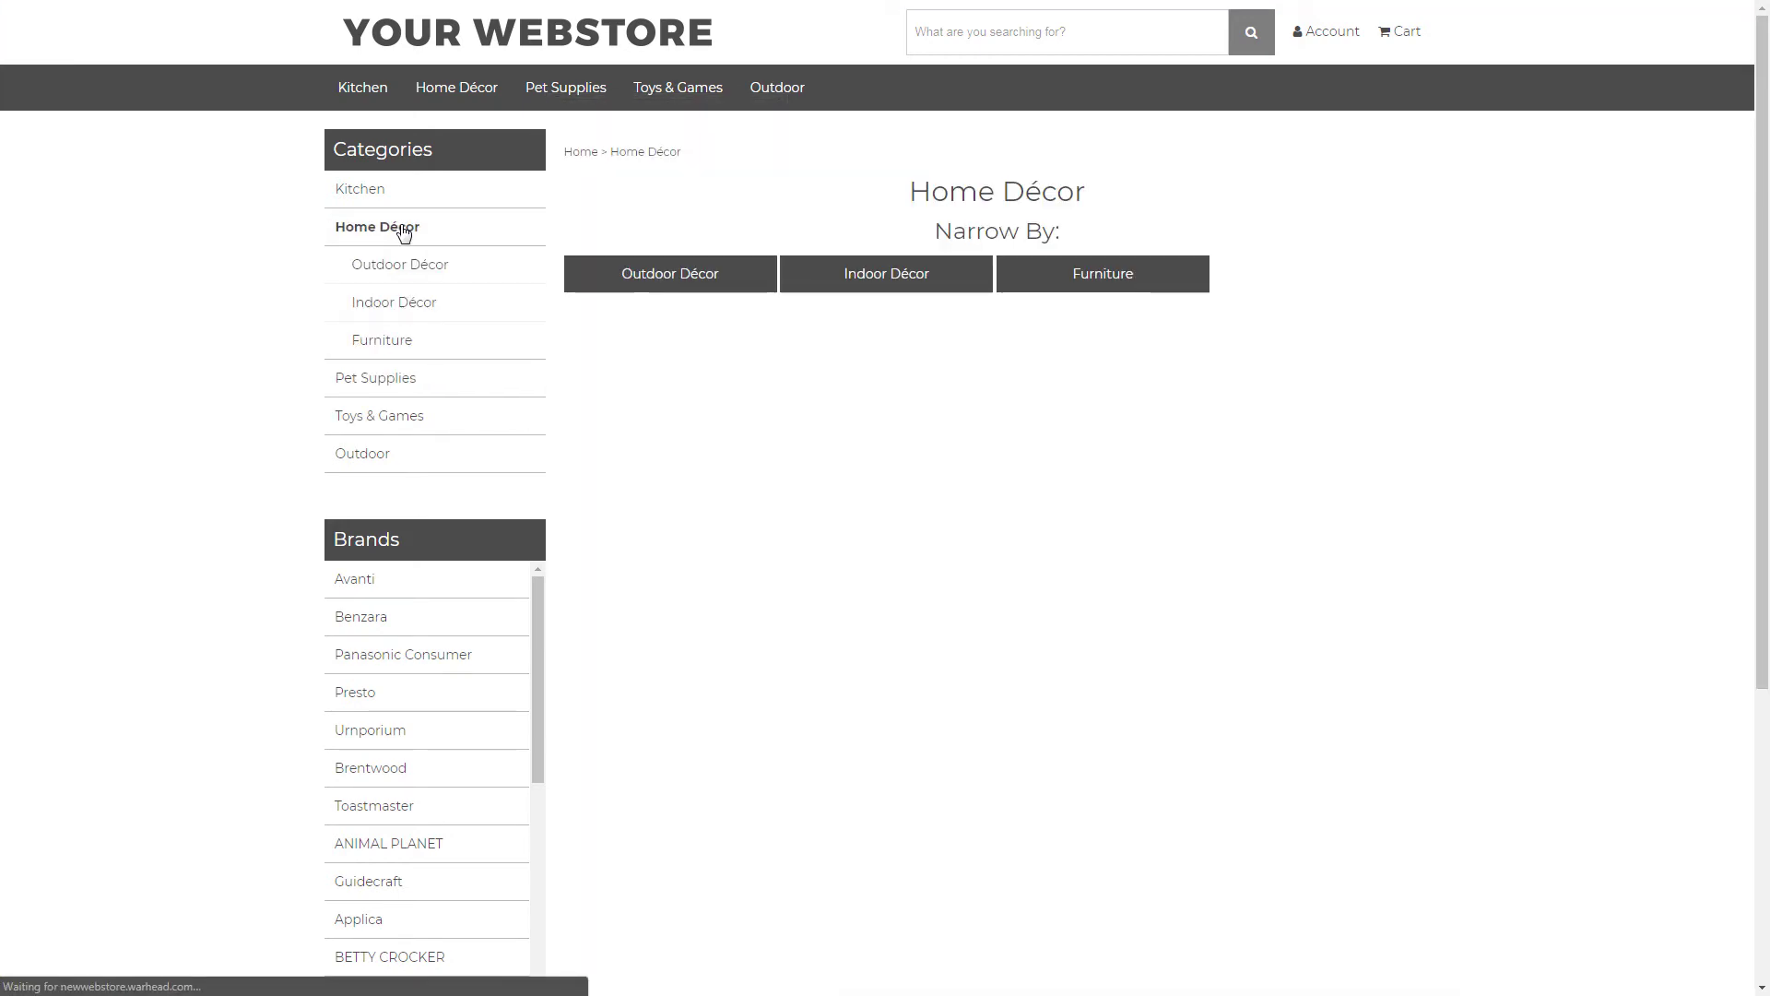